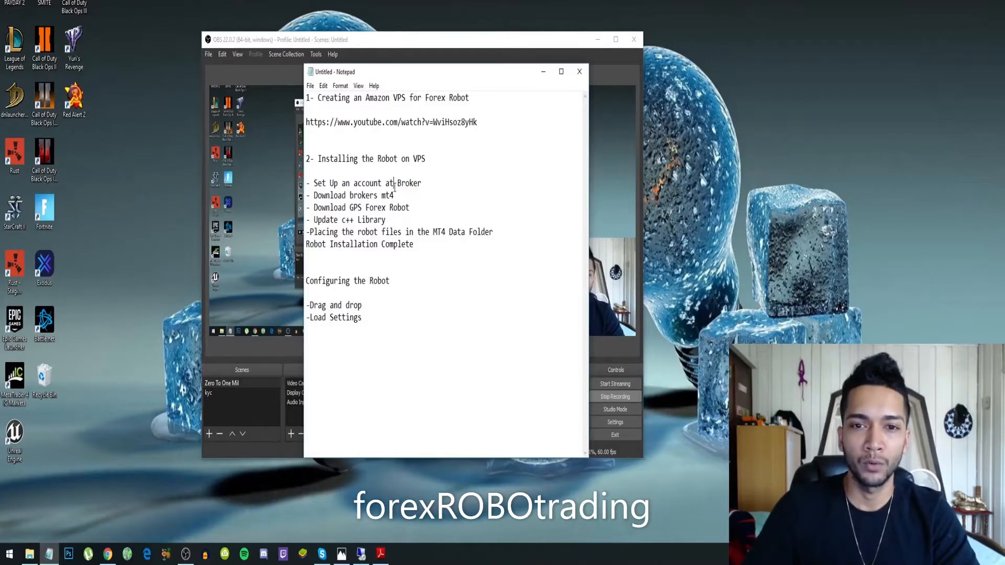
Review the checklist for installing the robot on the VPS, from downloading the broker's MT4 to placing the robot files in the data folder.
left_click_drag(415, 197, 298, 197)
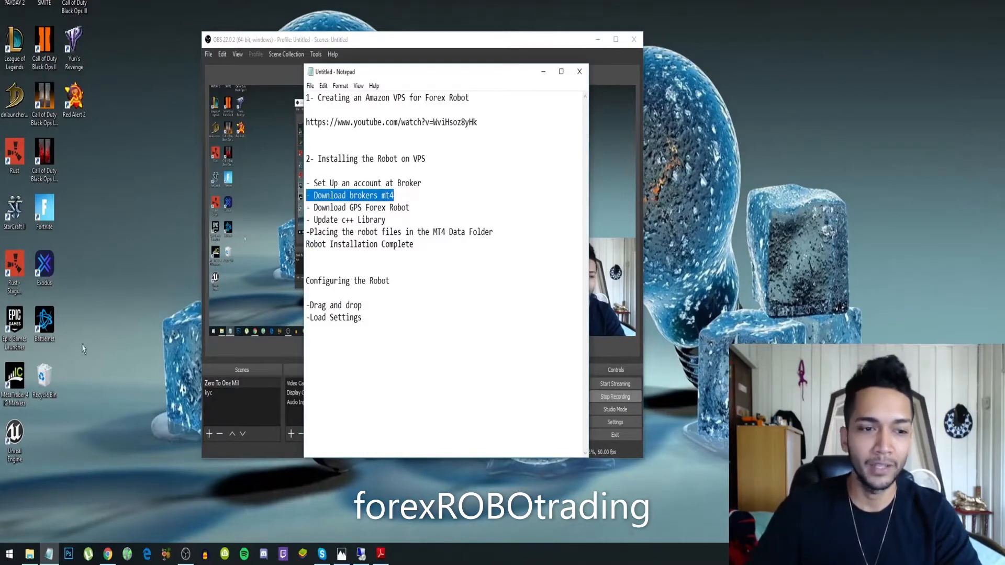
left_click(16, 387)
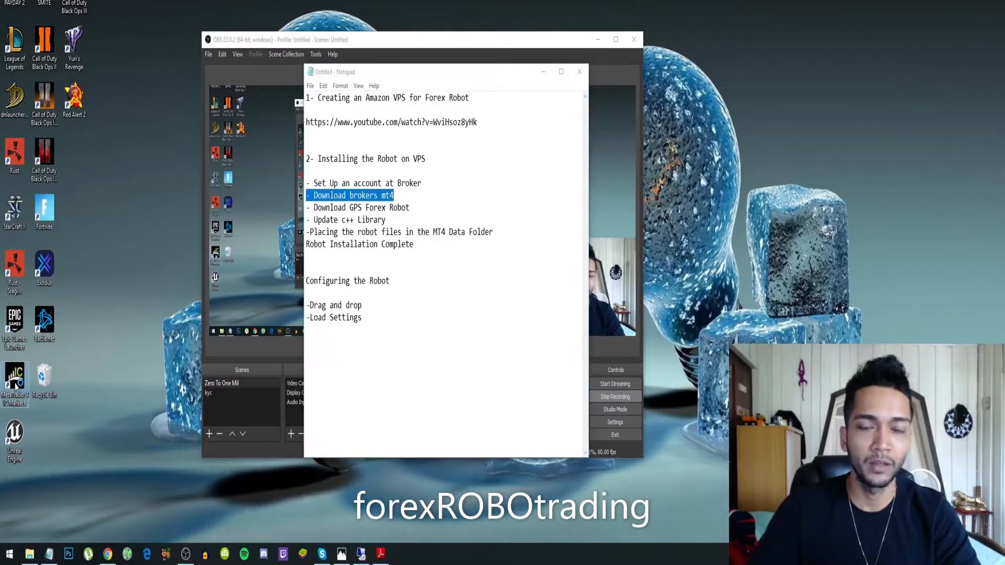
double_click(15, 386)
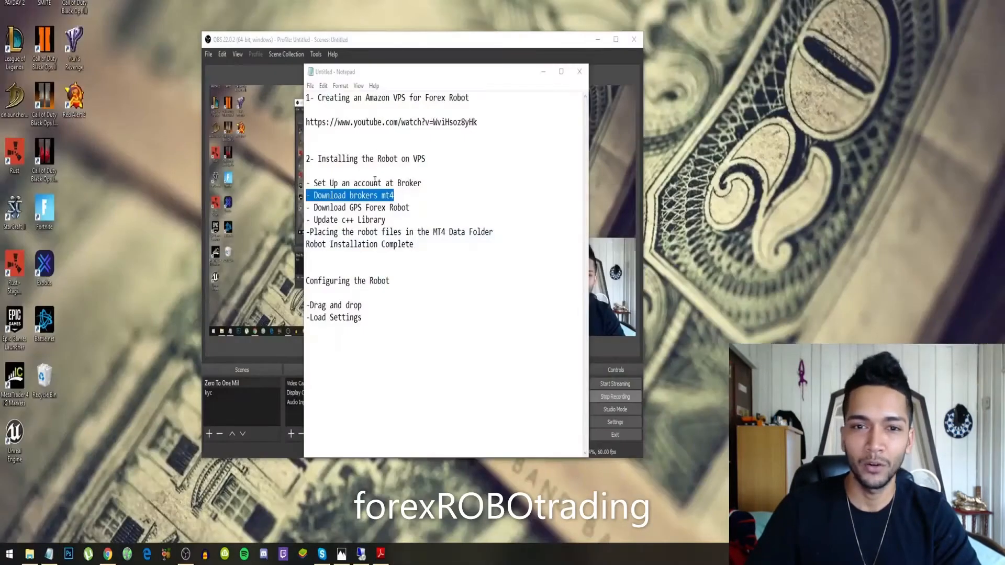
left_click(374, 180)
left_click_drag(423, 208, 309, 208)
left_click(362, 208)
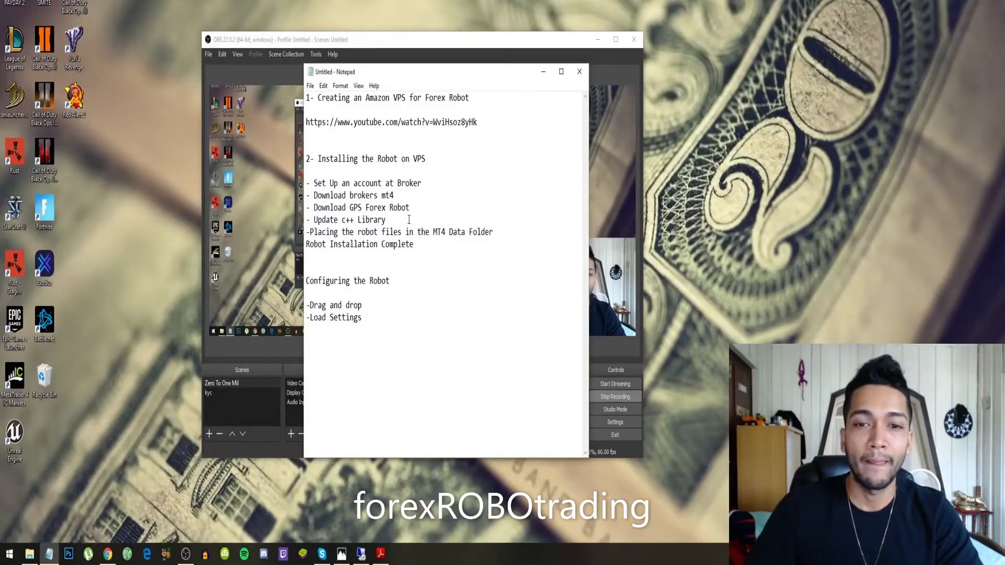
left_click_drag(410, 220, 306, 220)
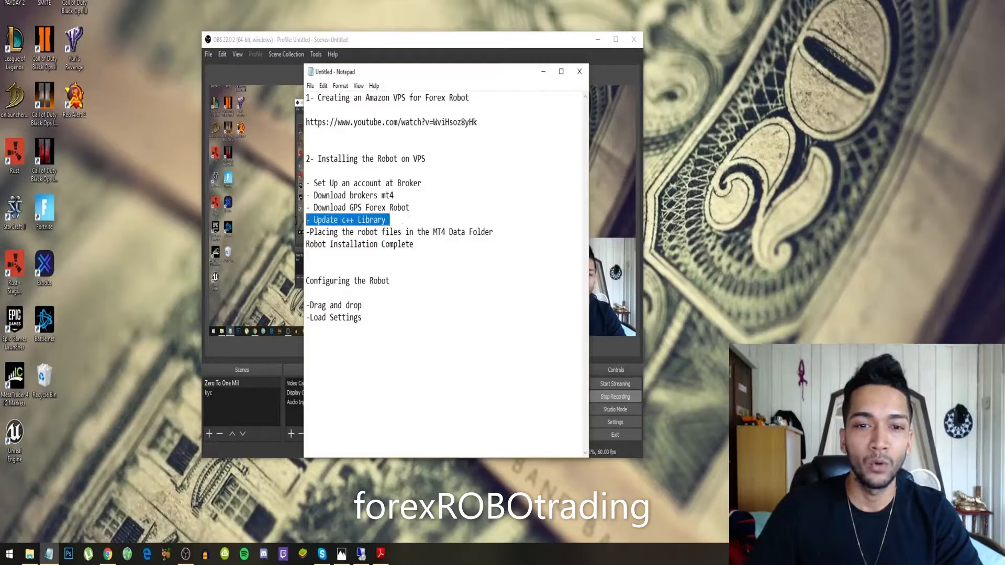
left_click(351, 219)
left_click_drag(390, 220, 305, 223)
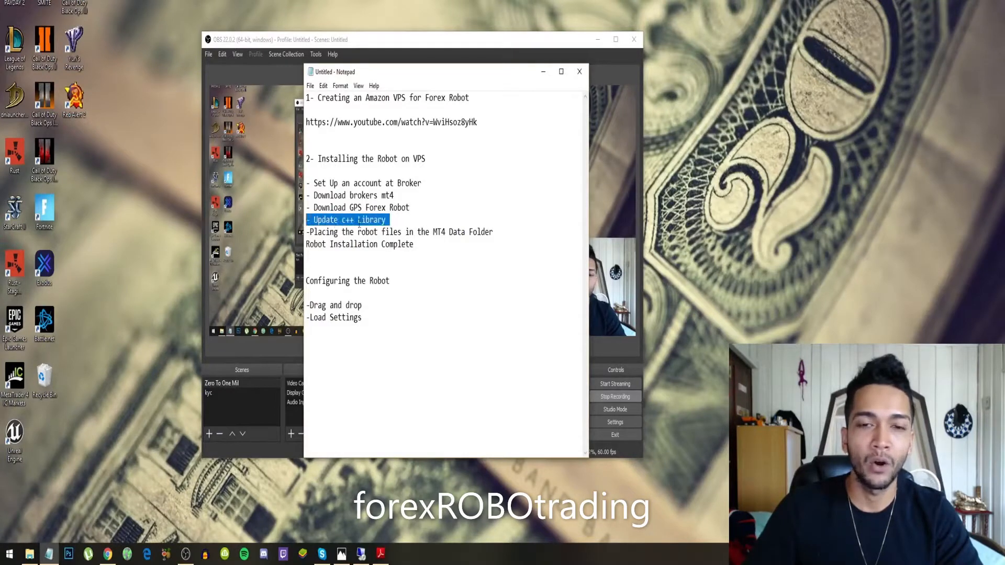
left_click(359, 222)
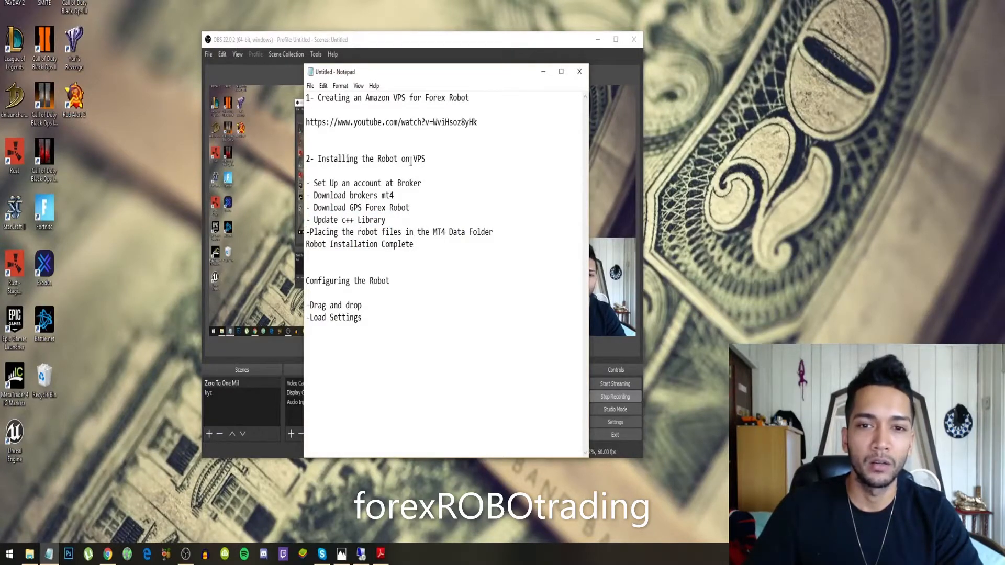
left_click_drag(411, 162, 433, 162)
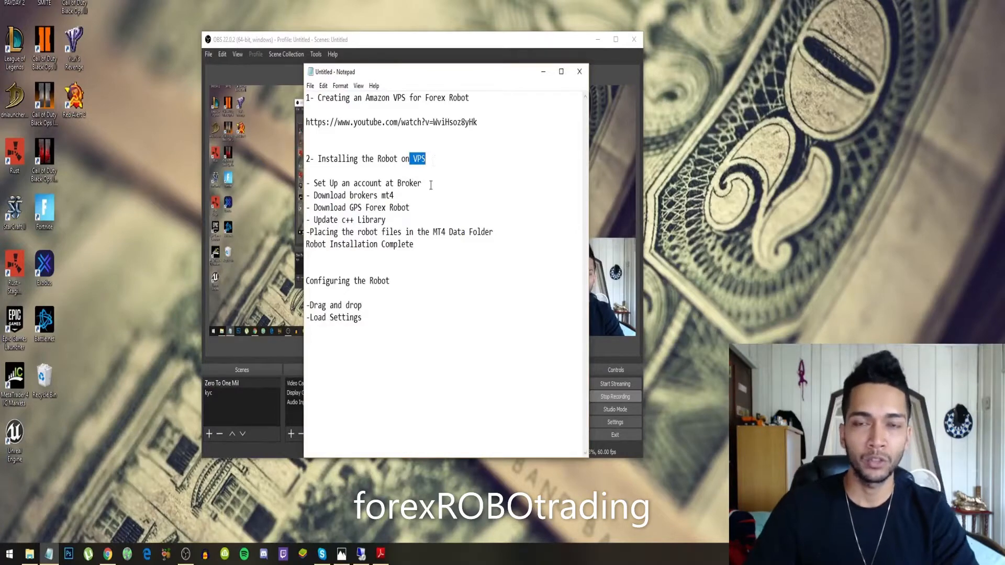
left_click(400, 221)
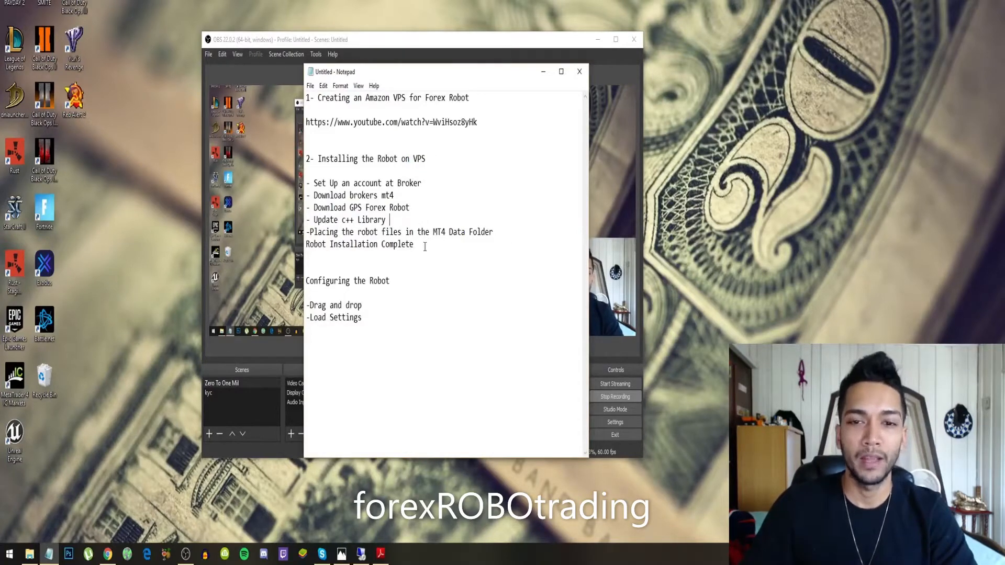
left_click_drag(524, 234, 300, 233)
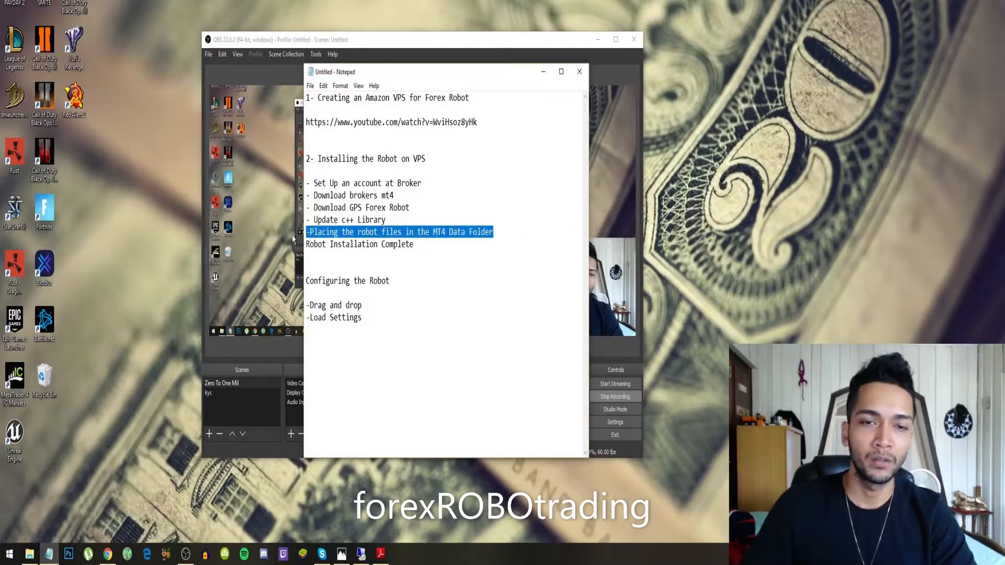
left_click(409, 215)
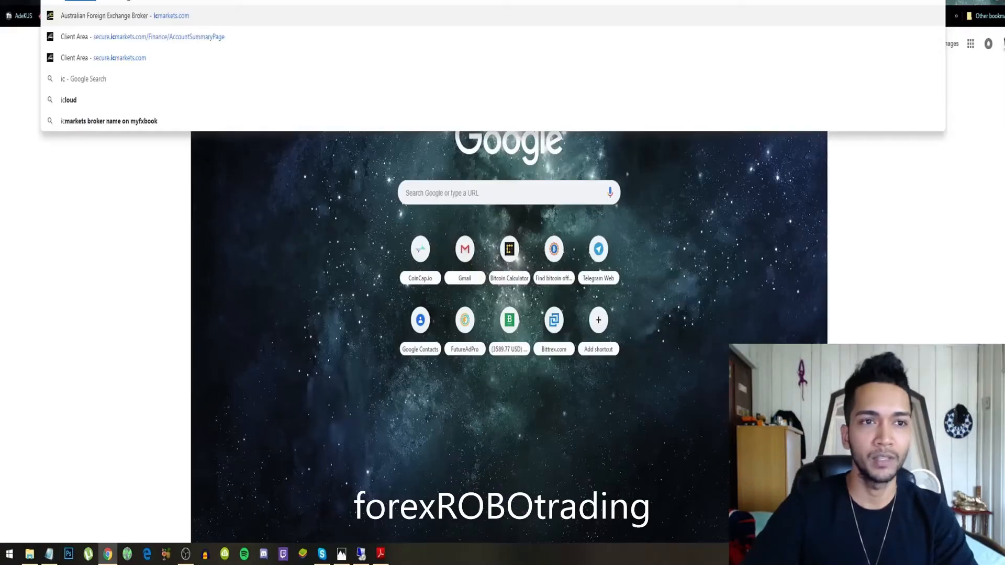
In Chrome, open icmarkets.com and look over the live trading account application form.
key("Return")
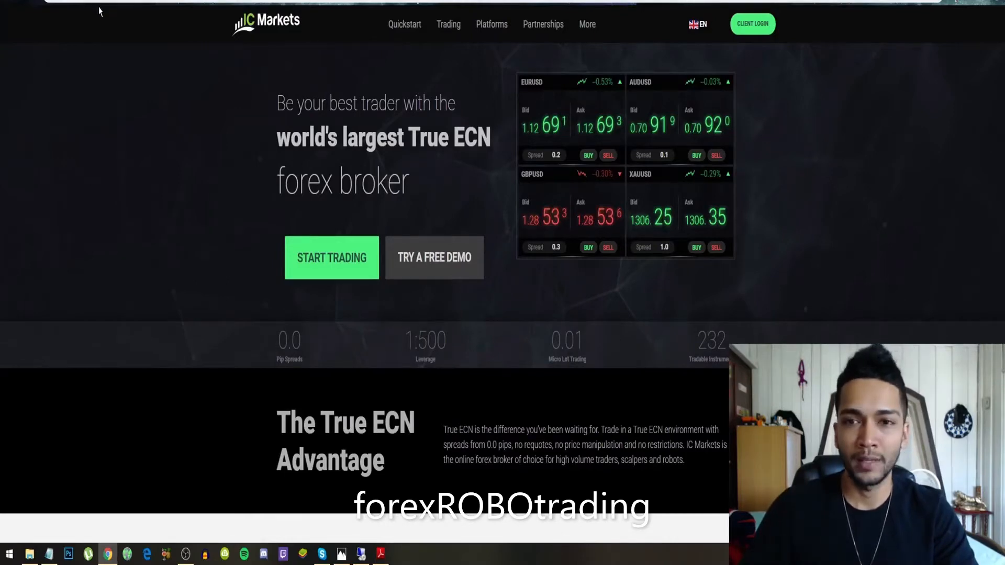
left_click(332, 264)
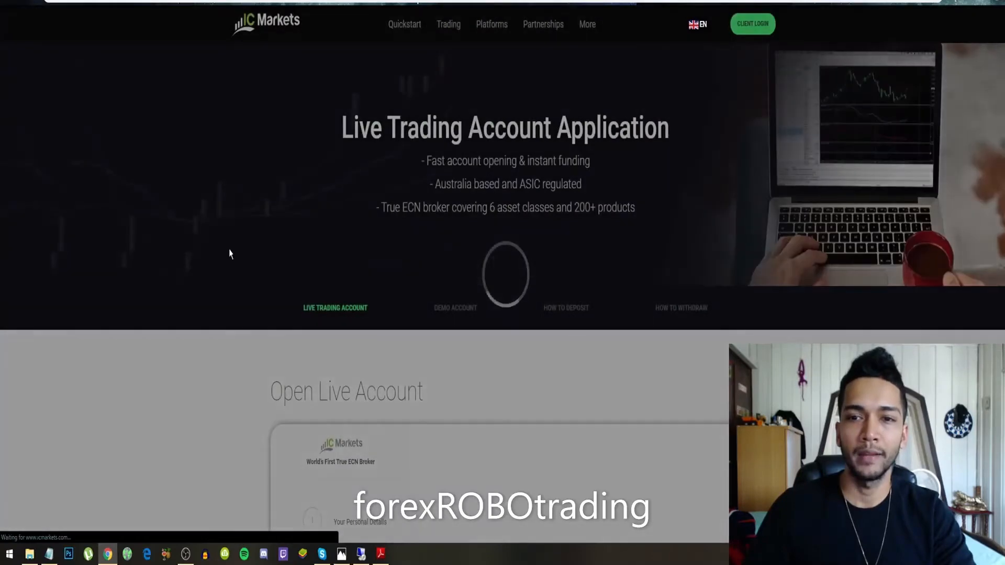
scroll(229, 254, "down", 7)
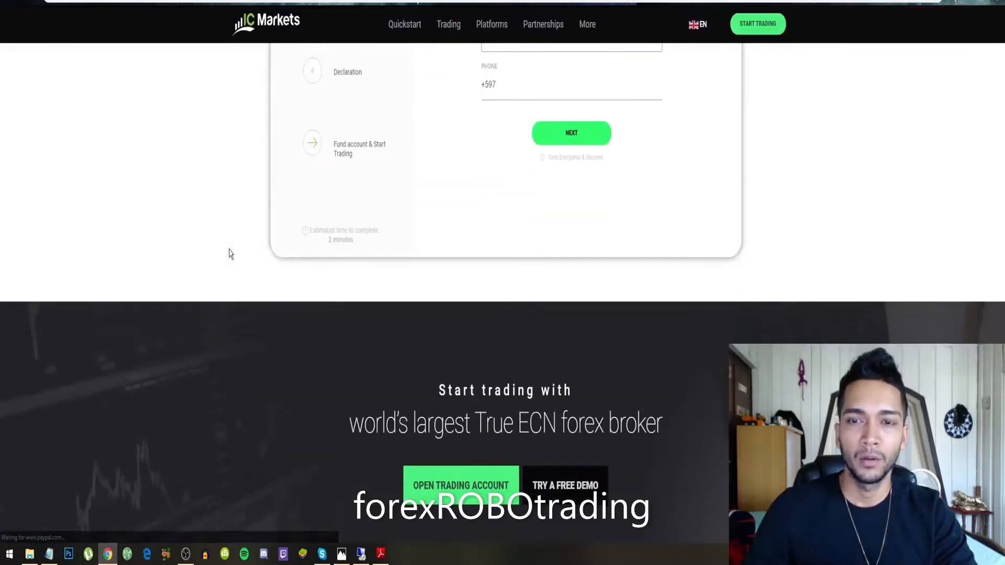
scroll(229, 254, "up", 12)
scroll(230, 254, "down", 10)
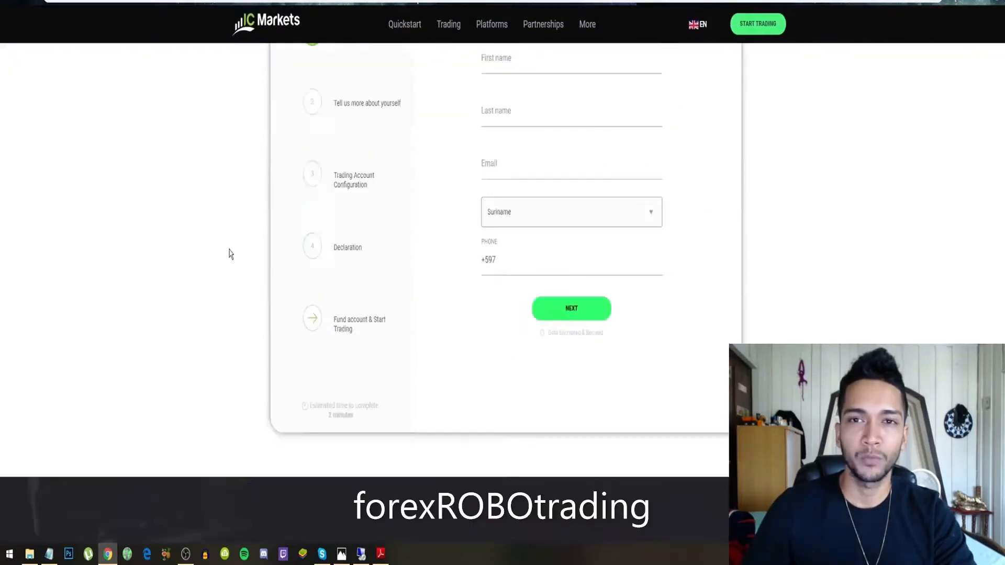
scroll(230, 254, "up", 8)
scroll(230, 253, "up", 1)
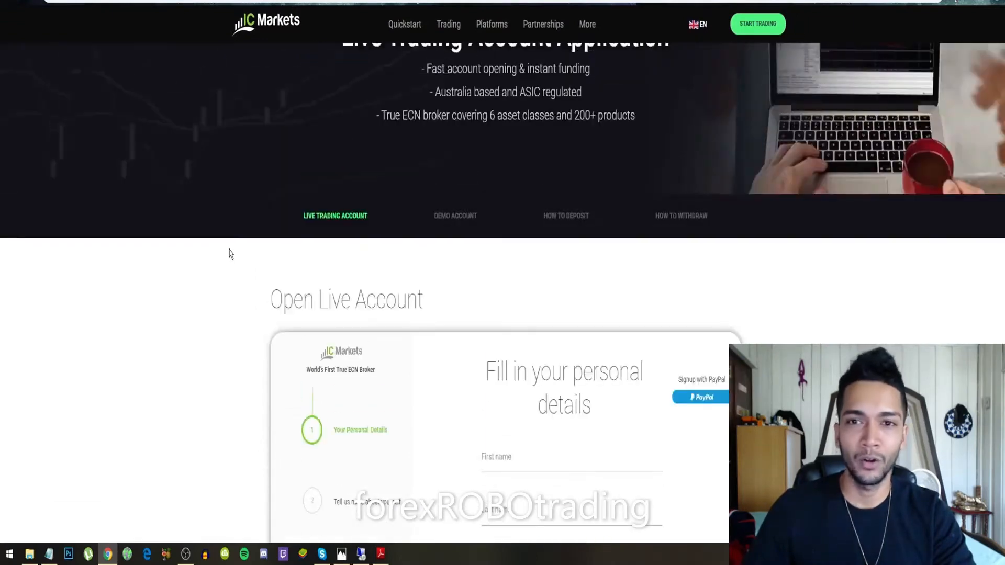
Open the MetaTrader 4 platform page on the IC Markets site.
mouse_move(449, 25)
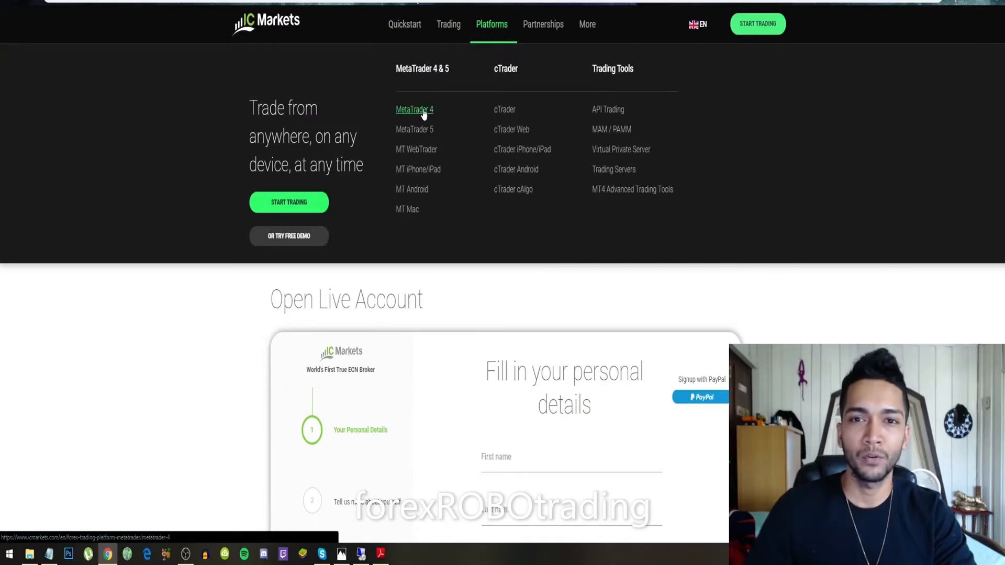
left_click(424, 111)
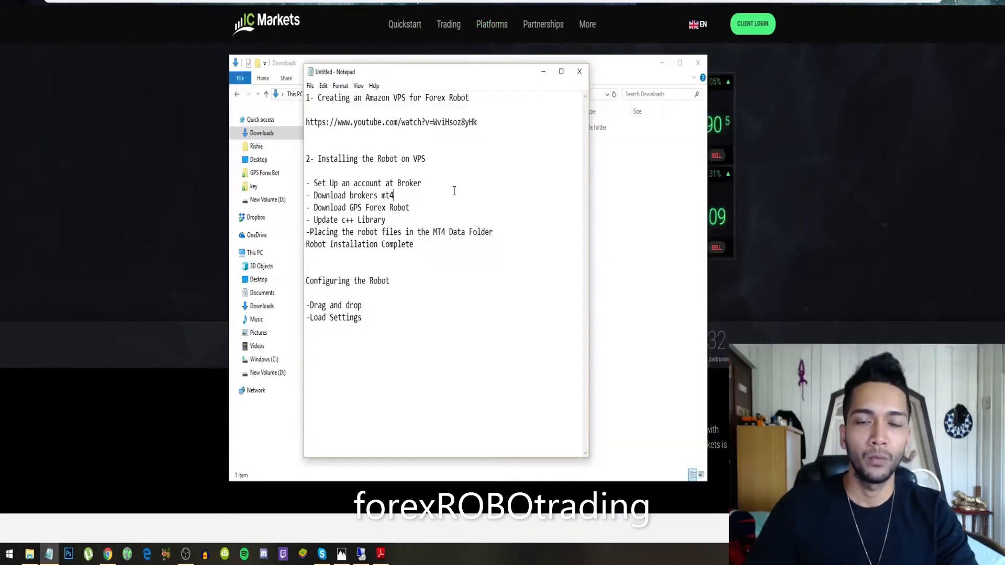
Switch to the Notepad checklist and review the lines on the broker account, the broker's MT4 and the GPS Forex Robot download.
left_click_drag(422, 183, 304, 183)
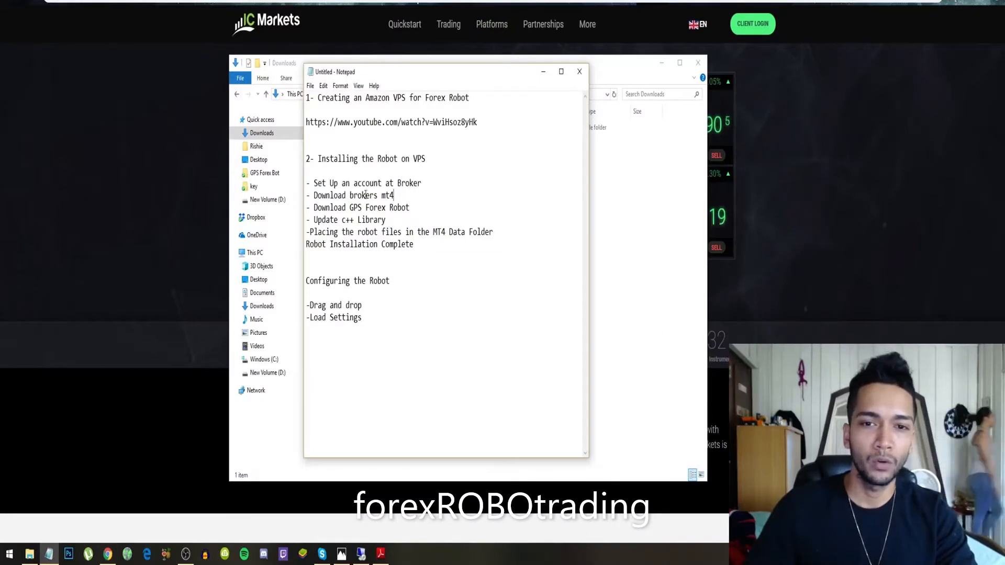
left_click_drag(395, 195, 295, 201)
left_click_drag(436, 211, 304, 211)
left_click(436, 212)
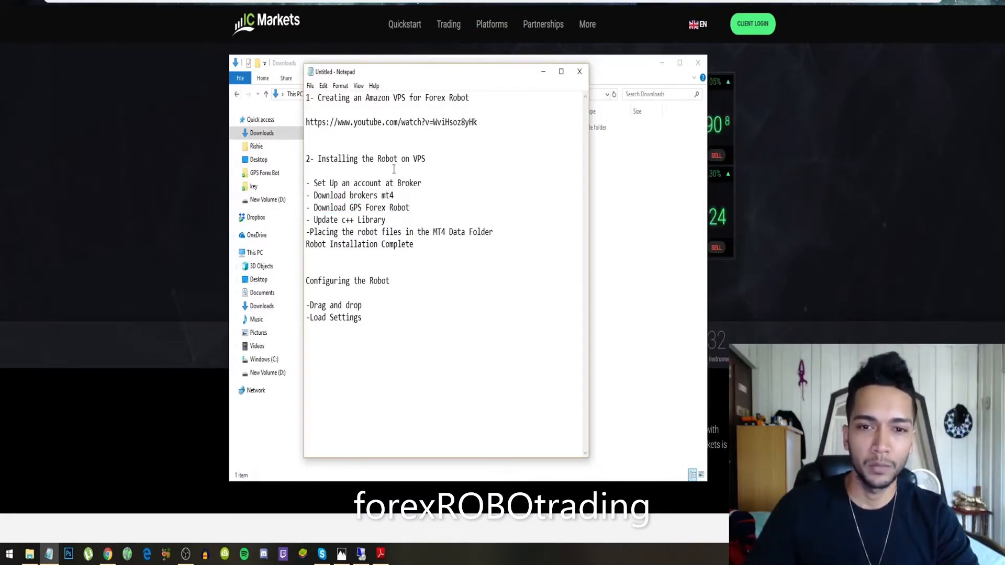
In a new Chrome tab, open the GPS Forex Robot 3 website and examine its one-time purchase fee.
left_click(418, 1)
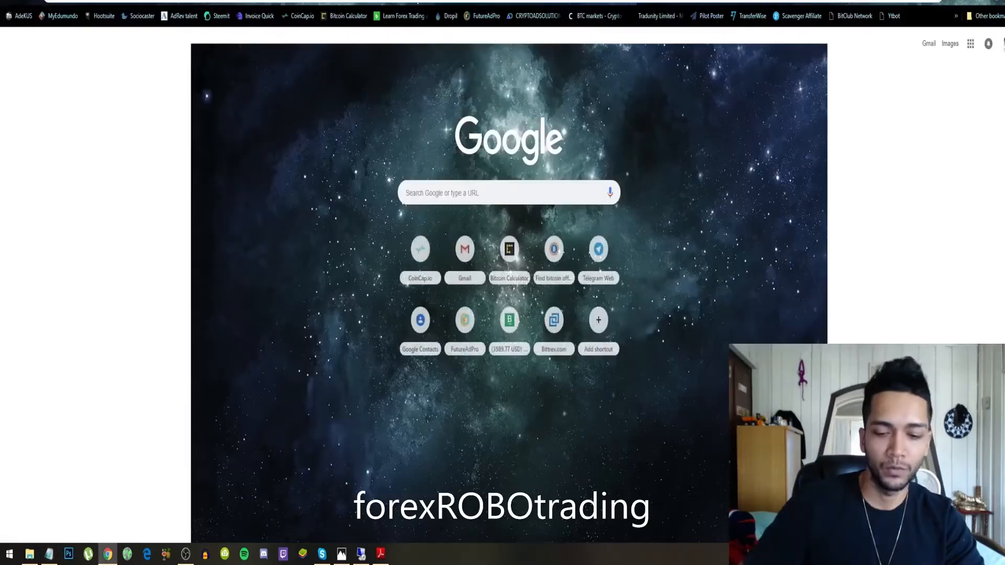
type("gps")
key("Return")
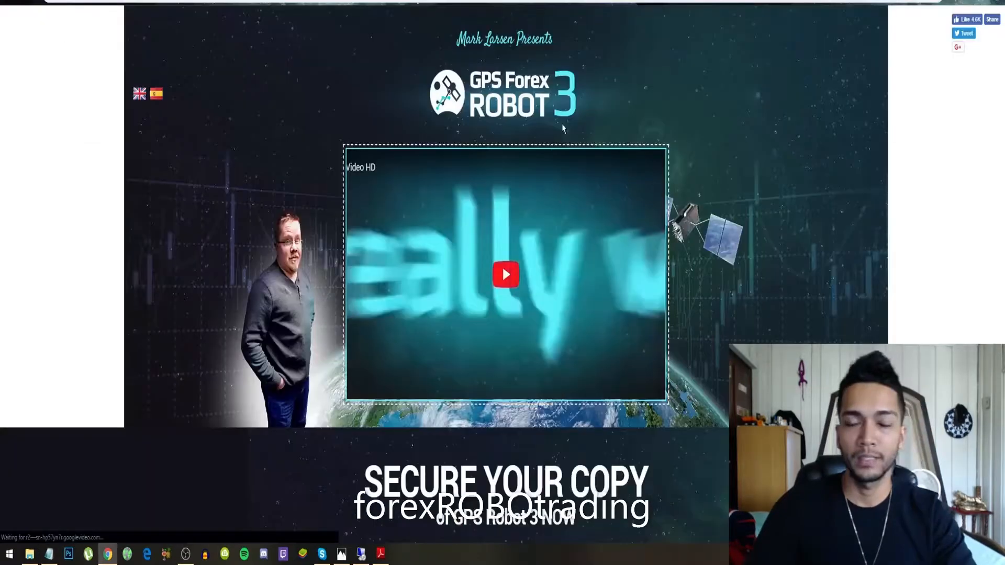
scroll(331, 140, "down", 2)
scroll(331, 141, "down", 3)
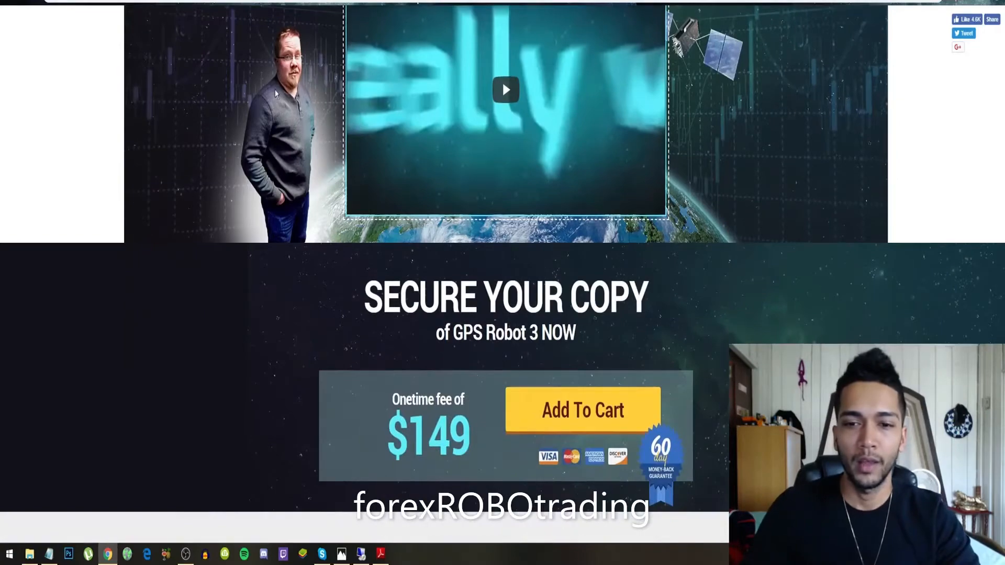
scroll(276, 93, "down", 4)
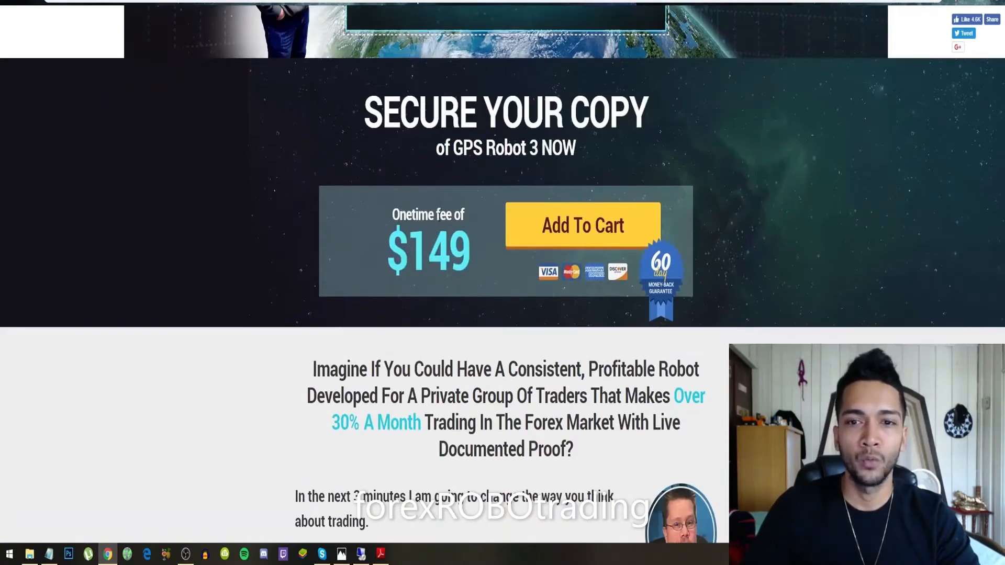
left_click_drag(385, 252, 474, 270)
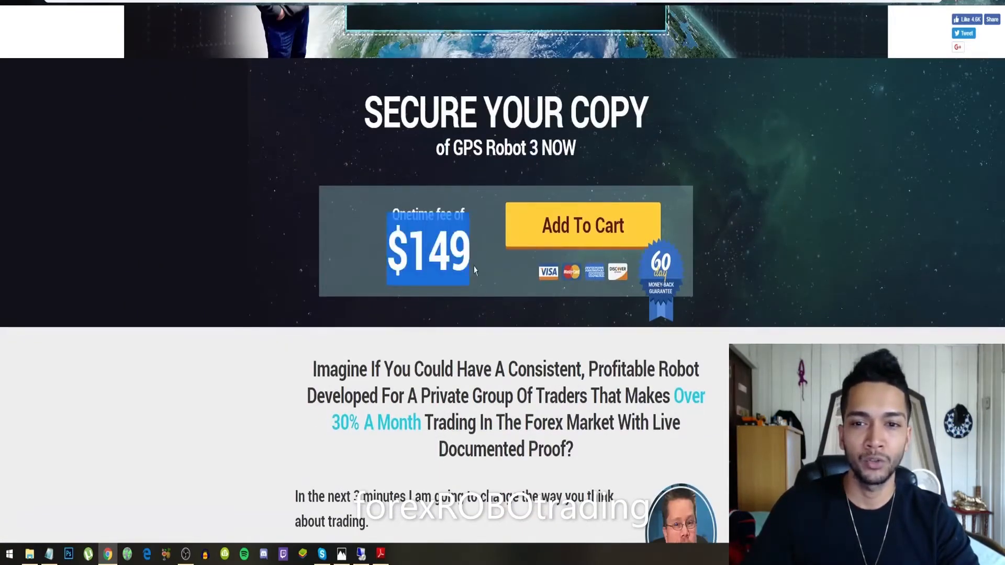
Add GPS Forex Robot 3 to the cart and look over the checkout form.
left_click(566, 238)
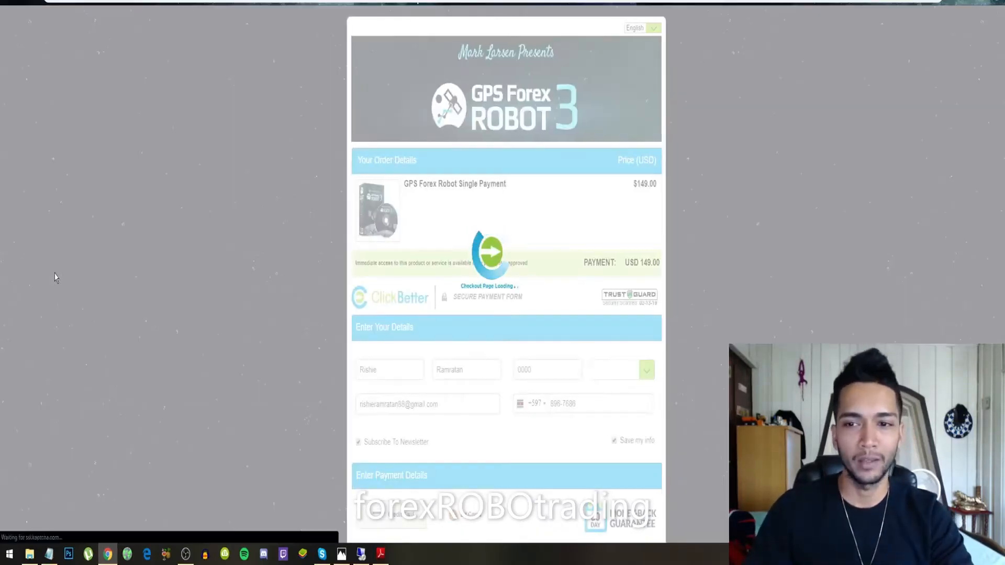
scroll(278, 266, "down", 1)
scroll(287, 232, "down", 5)
scroll(287, 231, "up", 3)
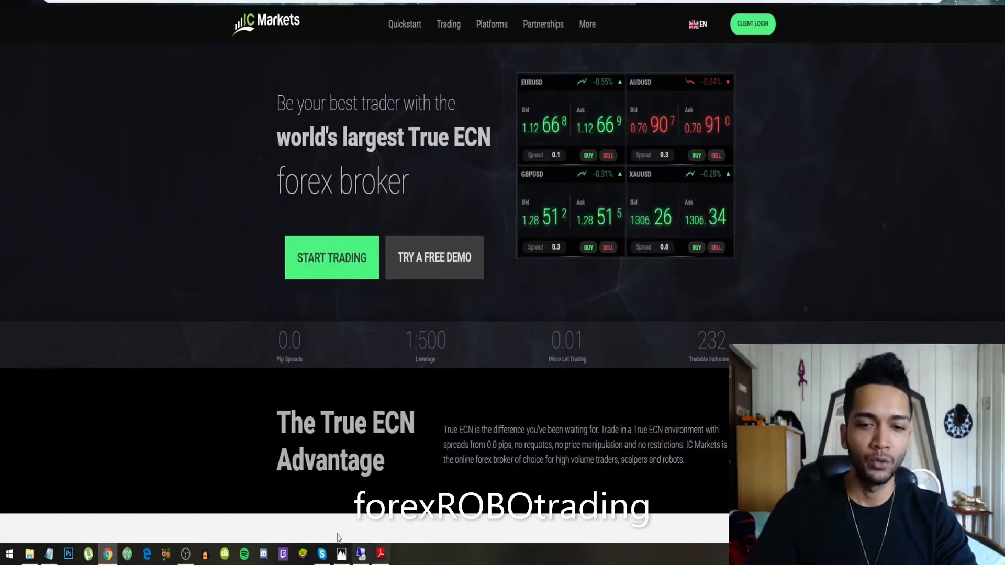
In File Explorer, open the GPS Forex Bot folder inside the Forex folder to view the robot files.
left_click(341, 553)
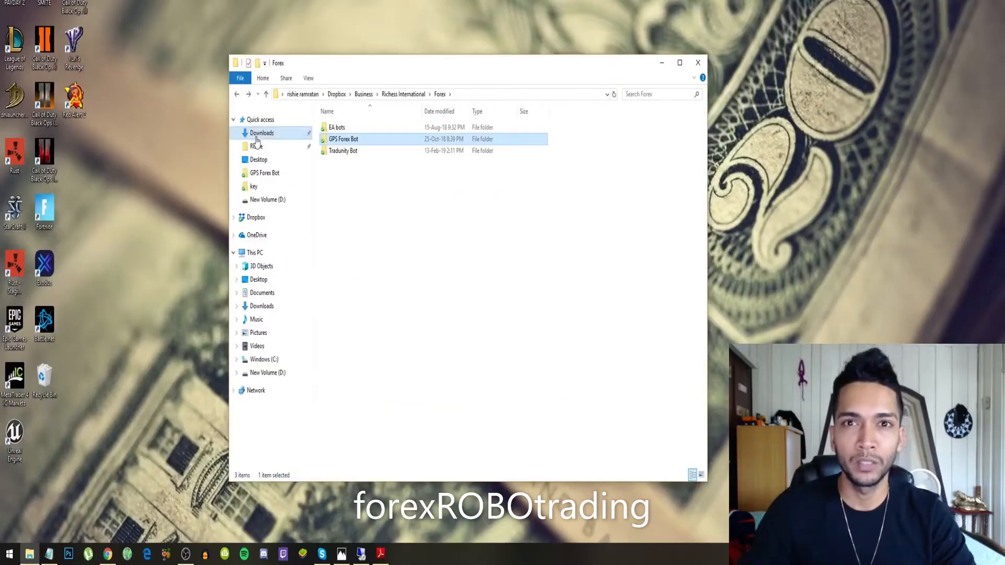
double_click(366, 139)
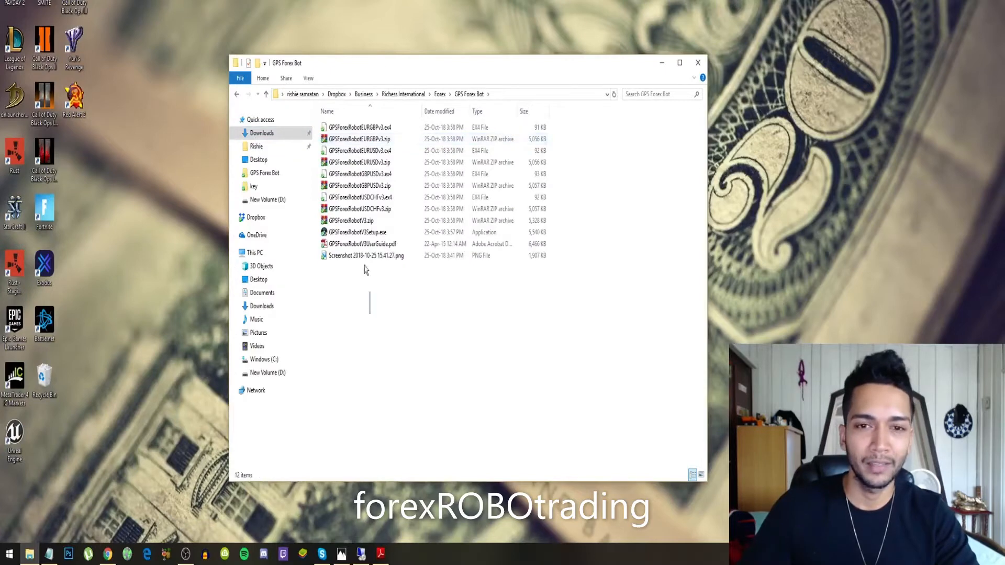
mouse_move(365, 270)
left_mouse_down()
mouse_move(364, 112)
mouse_move(365, 282)
left_mouse_up()
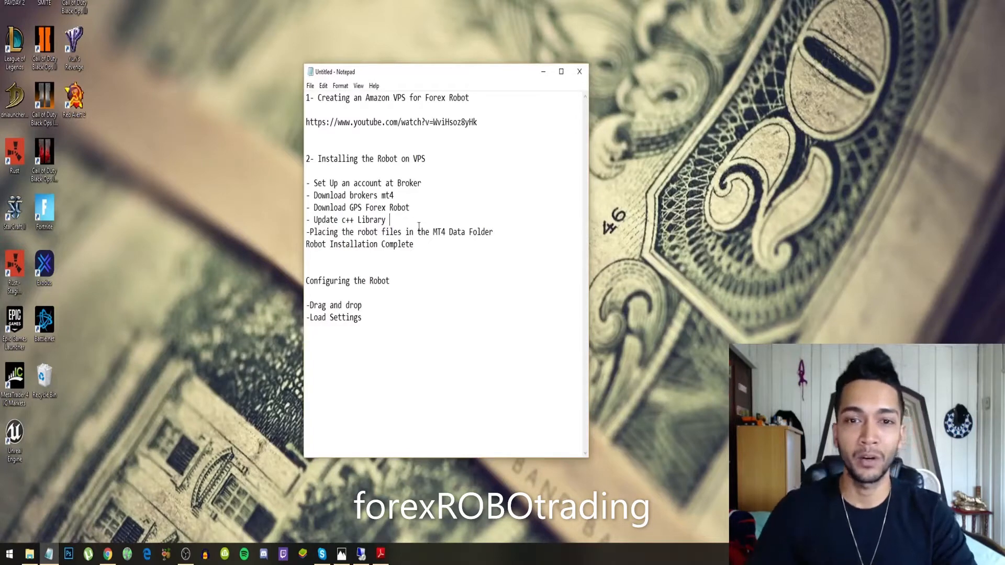
Return to the Notepad checklist and review the heading about installing the robot on the VPS and the download lines below it.
left_click_drag(412, 159, 441, 160)
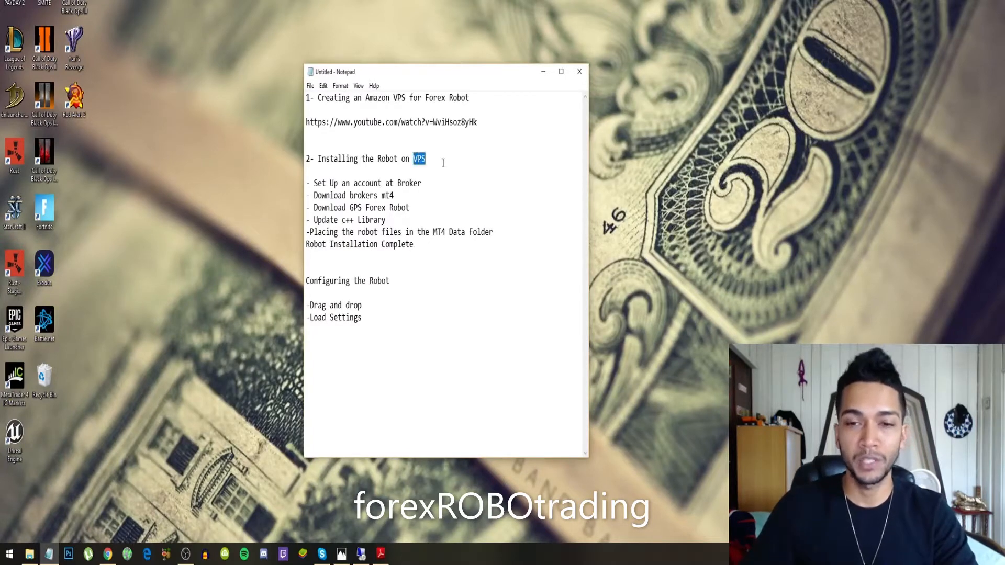
left_click(443, 163)
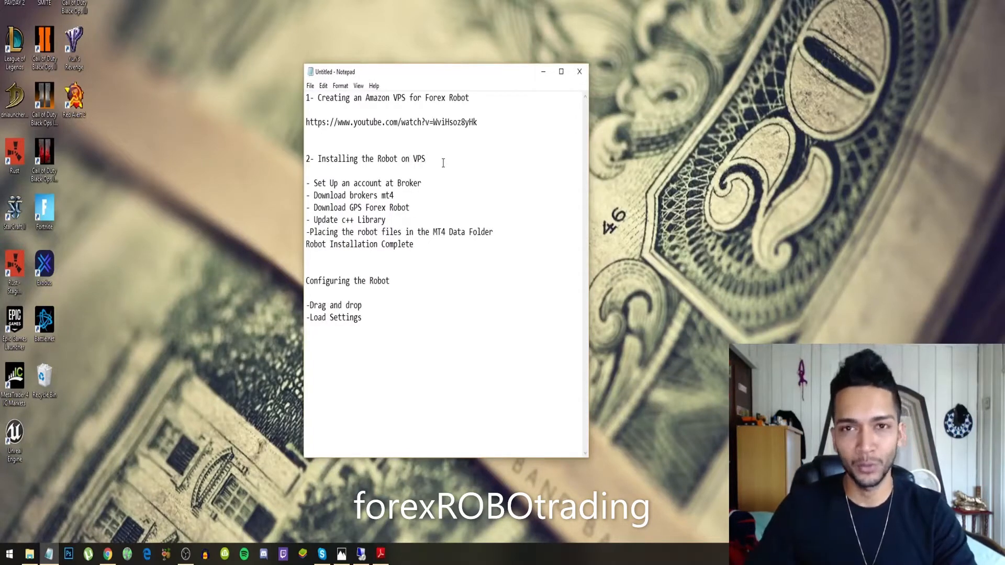
left_click(421, 206)
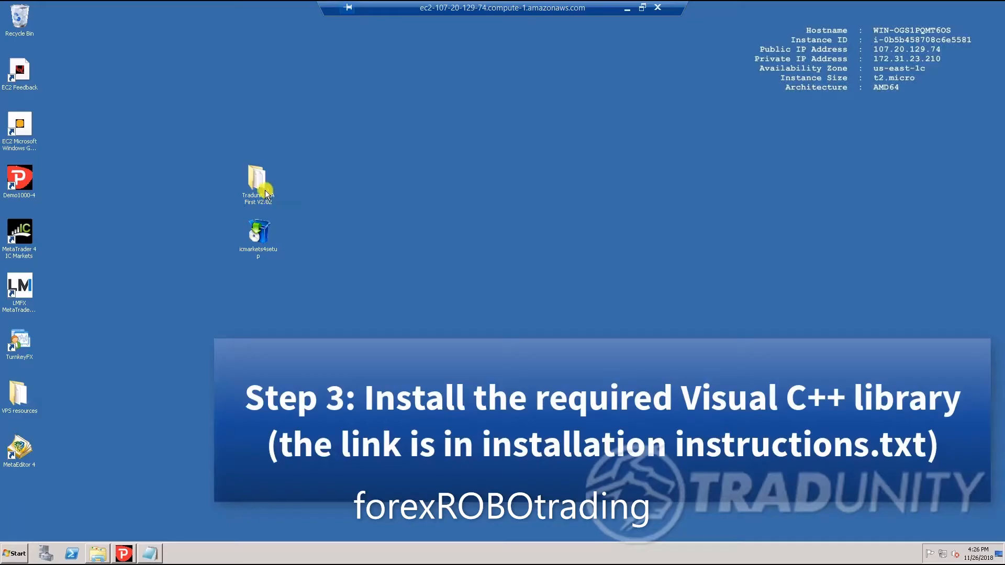
On the VPS desktop, open the Tradunity EA First V2.02 folder and display the Installation instructions text file.
left_click(267, 195)
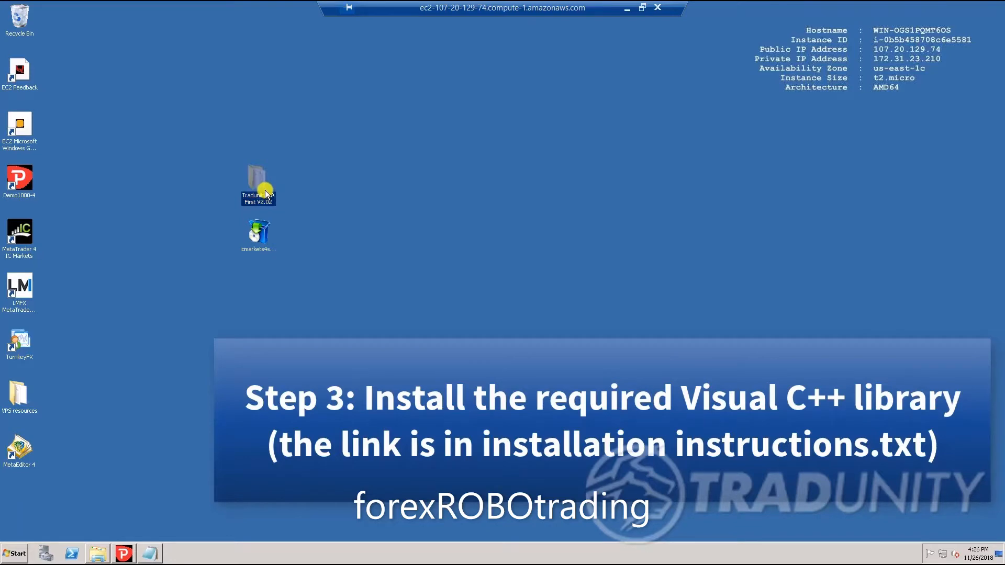
double_click(266, 191)
left_click(155, 550)
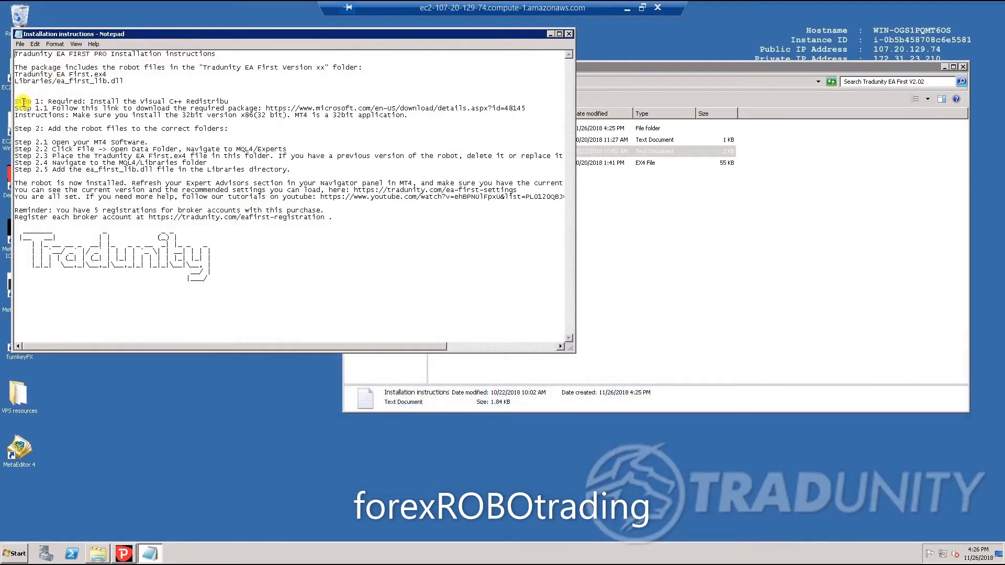
Set the instructions file aside and, in Server Manager, turn Internet Explorer Enhanced Security Configuration off for both Administrators and Users.
left_click_drag(23, 103, 254, 103)
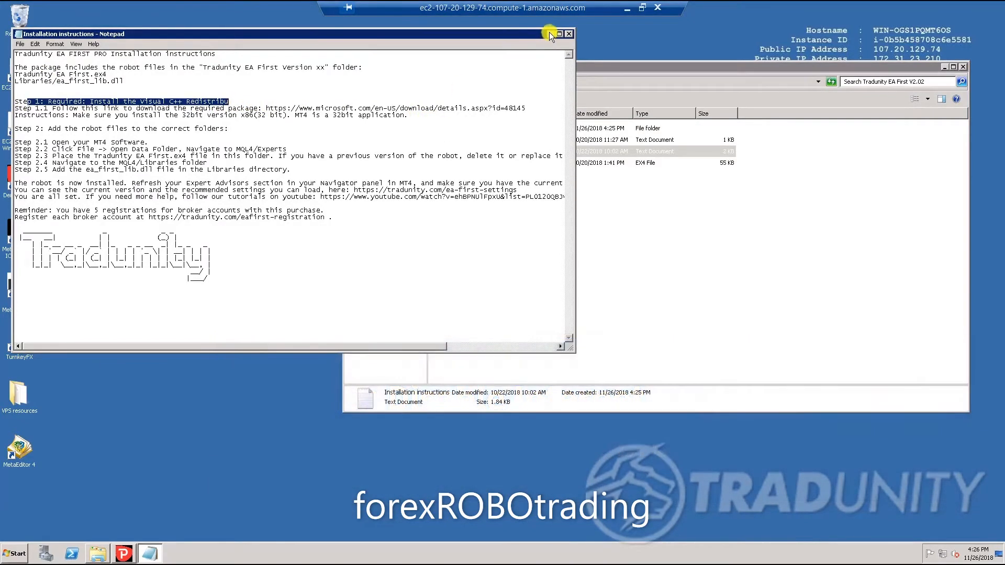
left_click(549, 33)
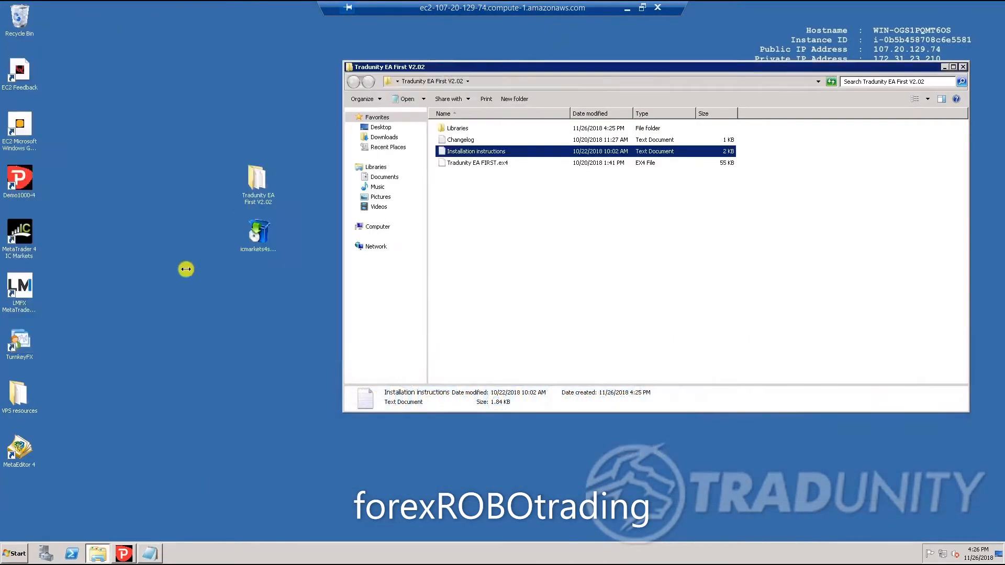
left_click(44, 554)
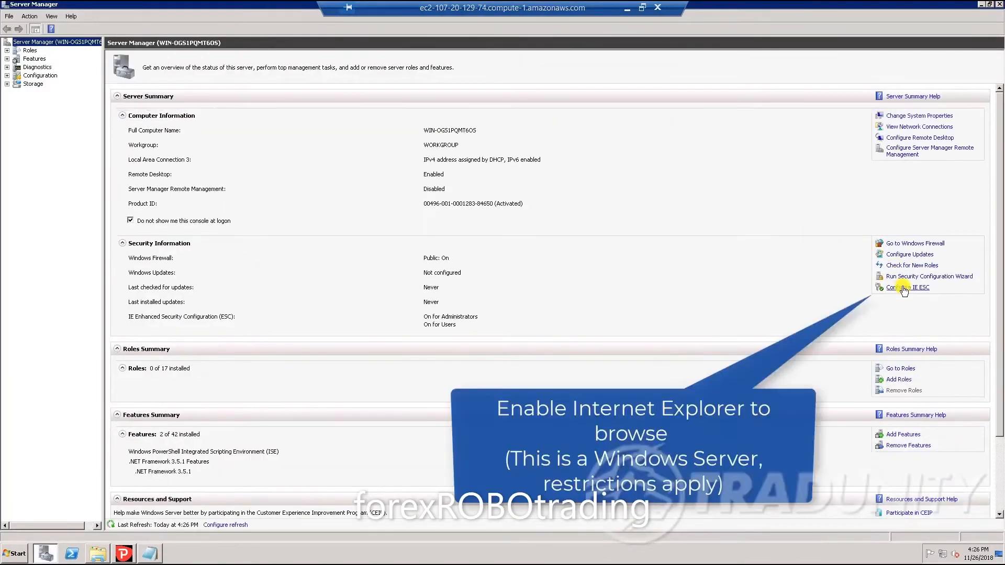
left_click(908, 287)
left_click(435, 260)
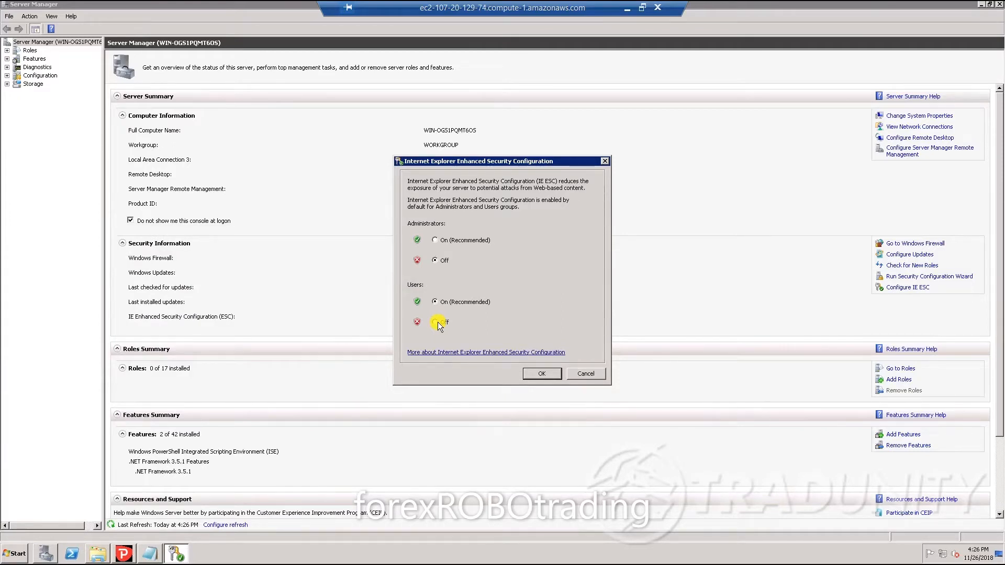
left_click(437, 322)
left_click(542, 373)
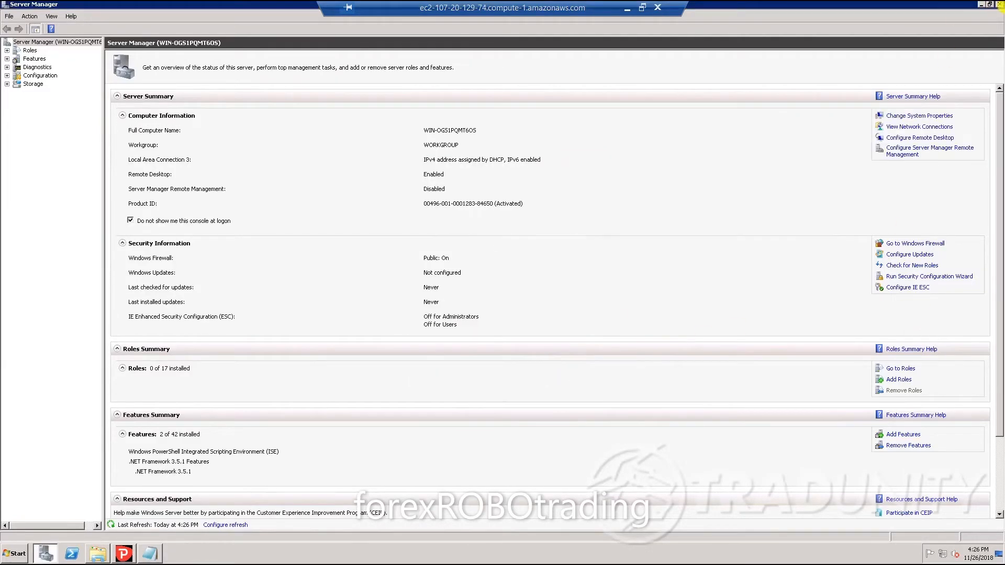
left_click(1001, 6)
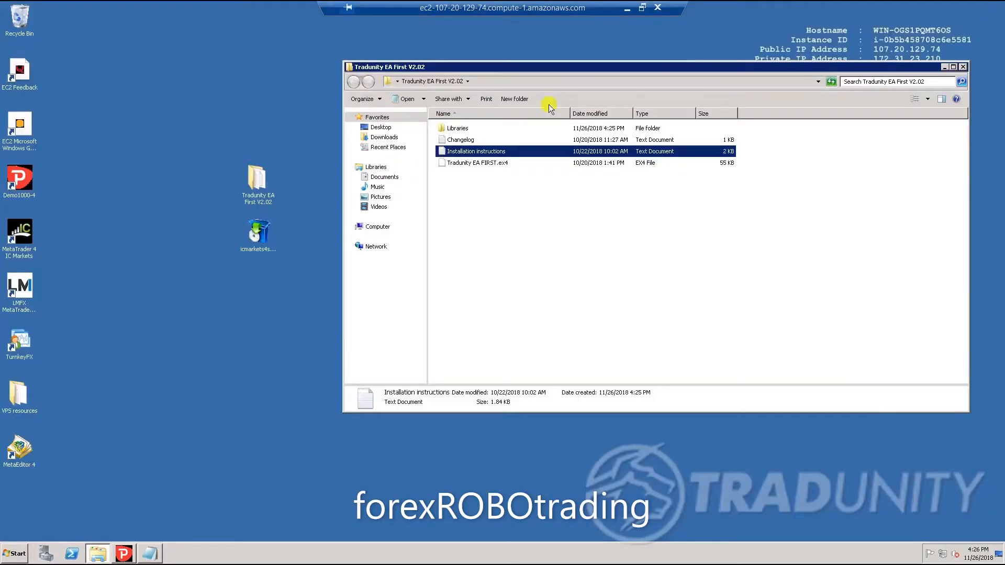
Search the VPS programs for "internet" and launch Internet Explorer.
left_click(141, 249)
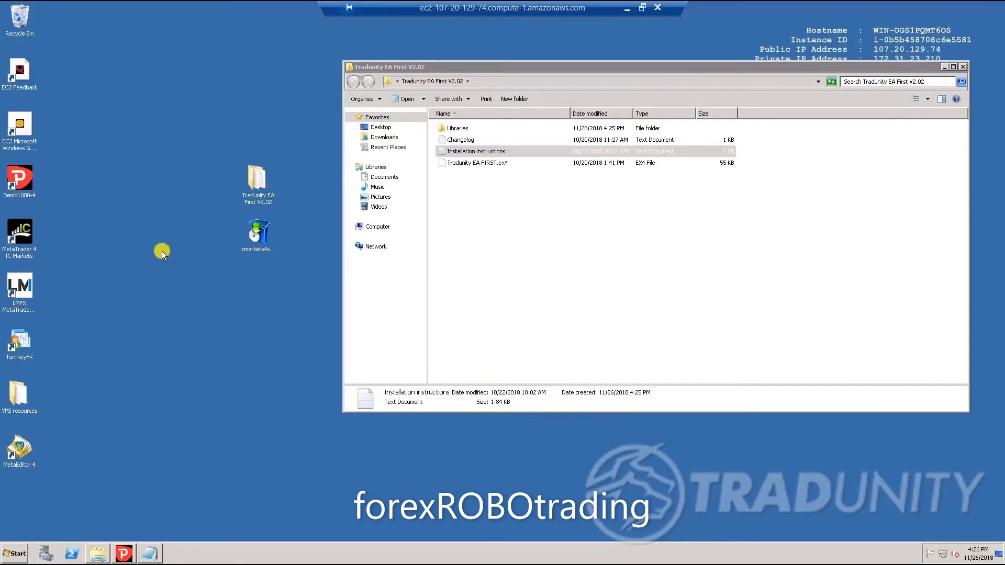
key("super")
type("internet")
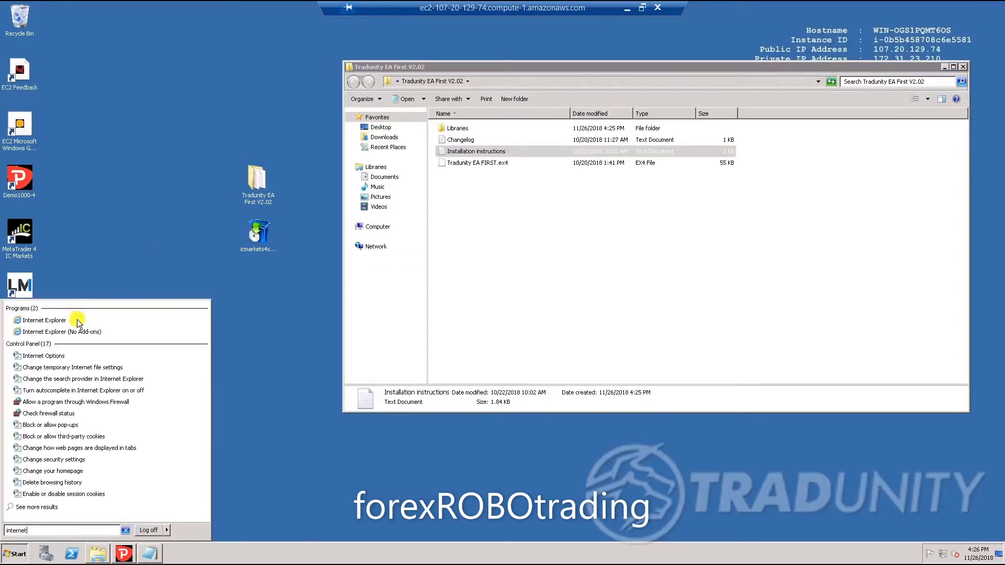
left_click(44, 320)
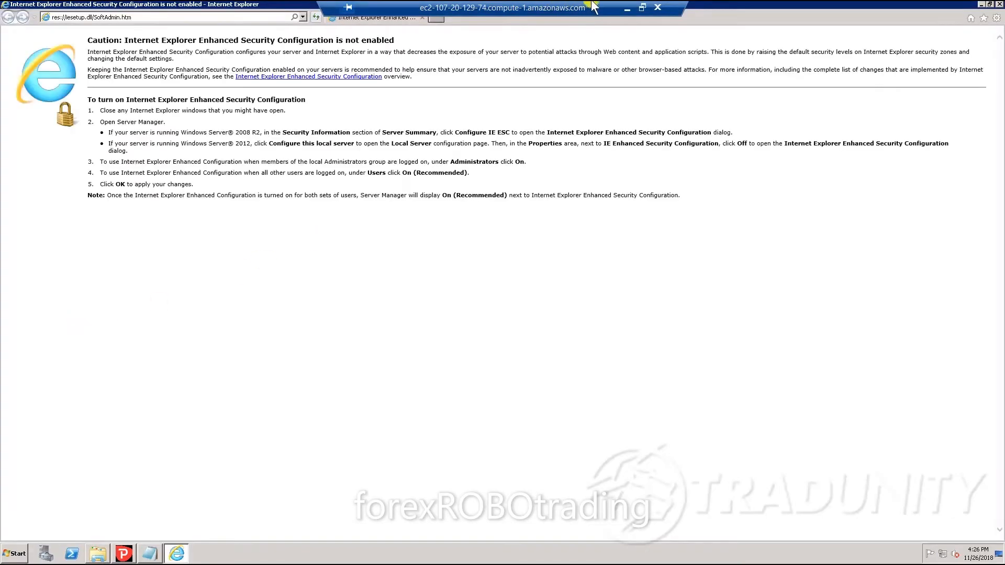
Copy the Visual C++ package download link from step 1.1 of the Installation instructions file.
left_click(151, 554)
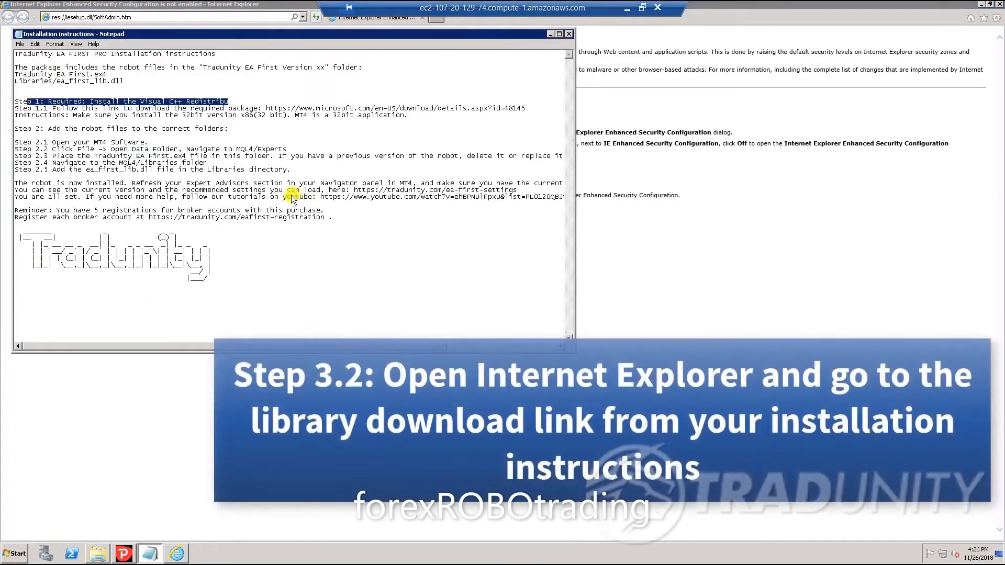
left_click(291, 125)
left_click_drag(266, 108, 530, 107)
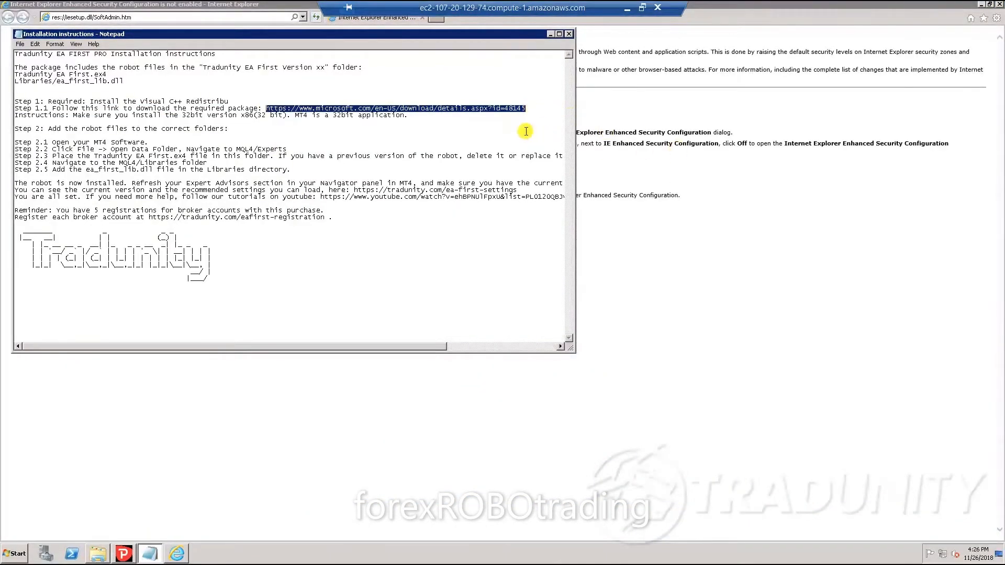
right_click(528, 132)
left_click(541, 139)
left_click(616, 116)
double_click(150, 17)
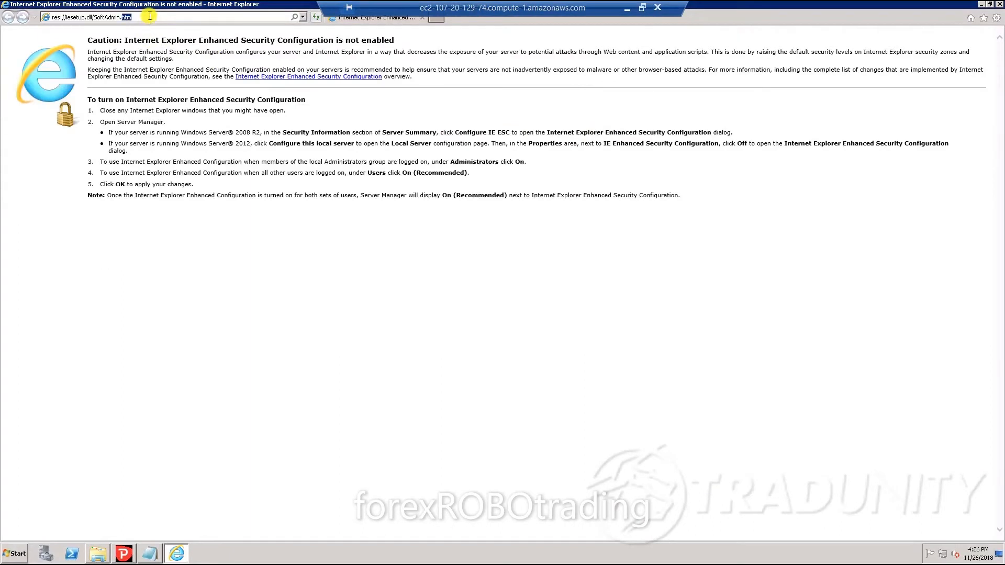
triple_click(150, 16)
right_click(150, 17)
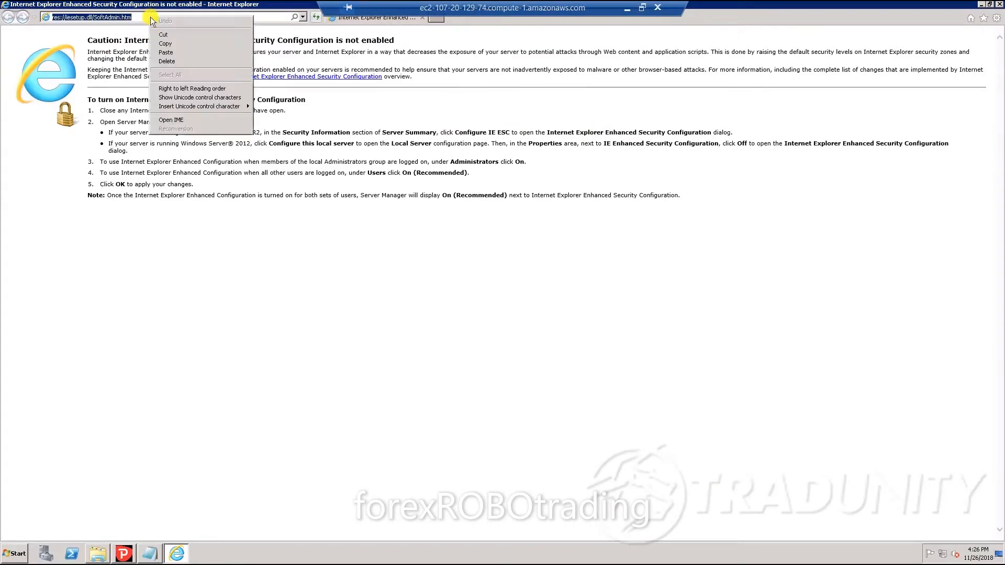
left_click(172, 52)
key("Return")
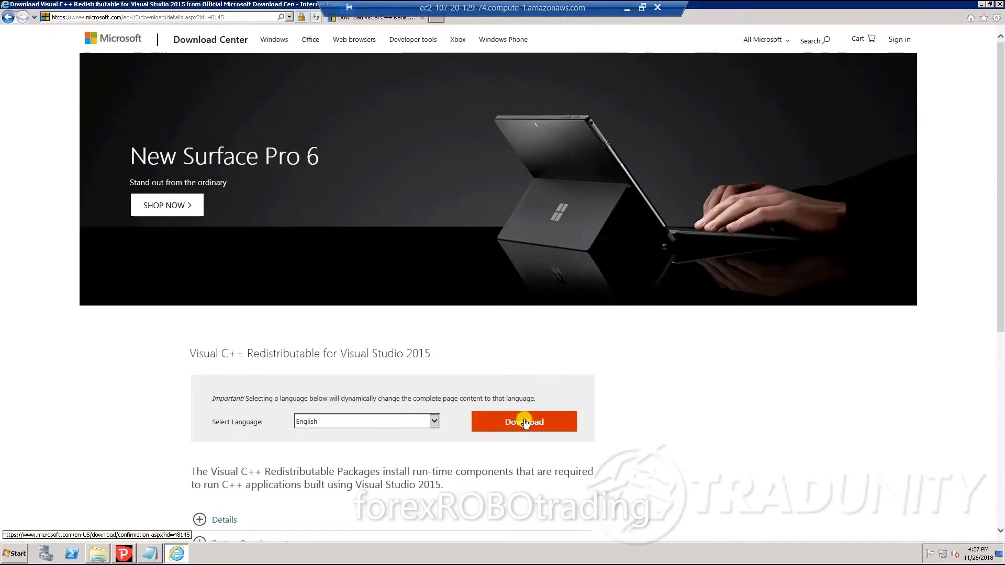
Request the Visual C++ Redistributable for Visual Studio 2015 download, choosing only the 32-bit file vc_redist.x86.exe.
left_click(564, 416)
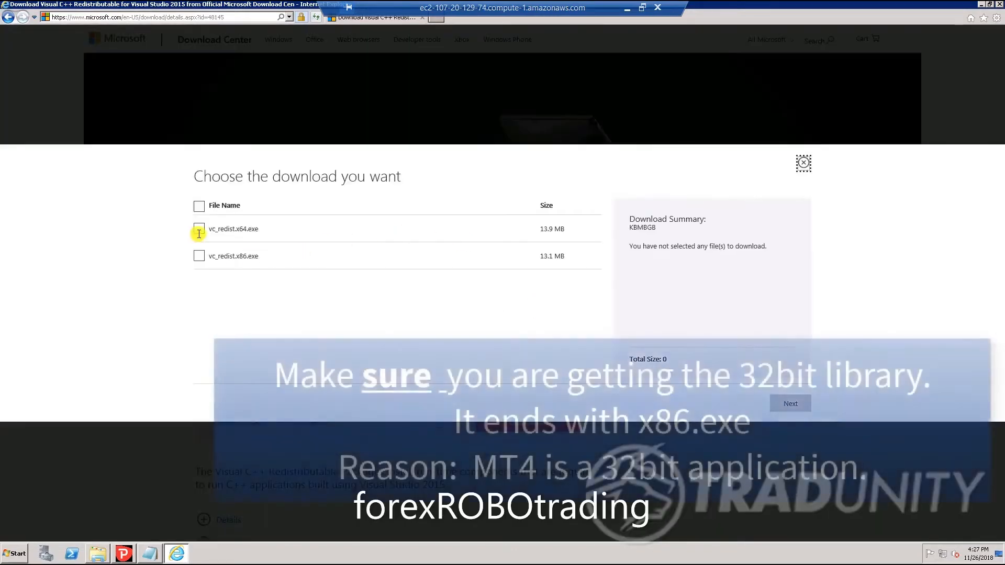
left_click(200, 257)
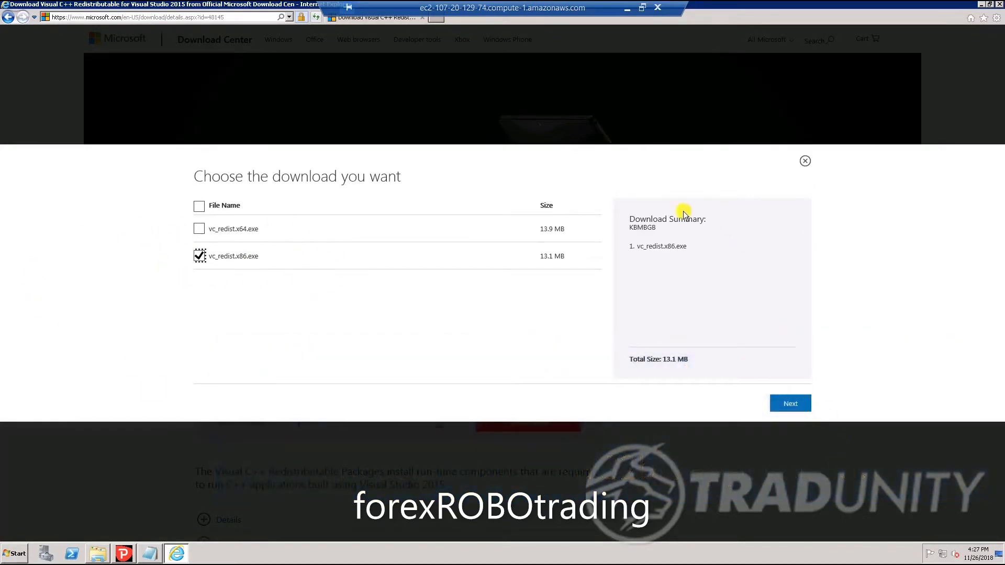
left_click_drag(648, 247, 719, 258)
left_click(752, 308)
left_click(784, 404)
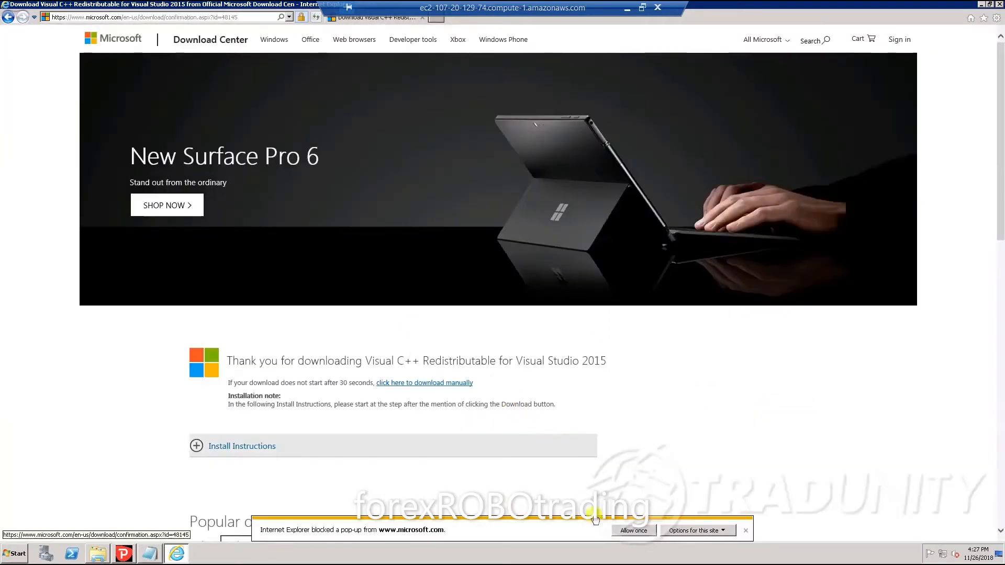
Allow the blocked pop-up once, run vc_redist.x86.exe, and install the Visual C++ 2015 Redistributable (x86) after accepting the license terms.
left_click(632, 531)
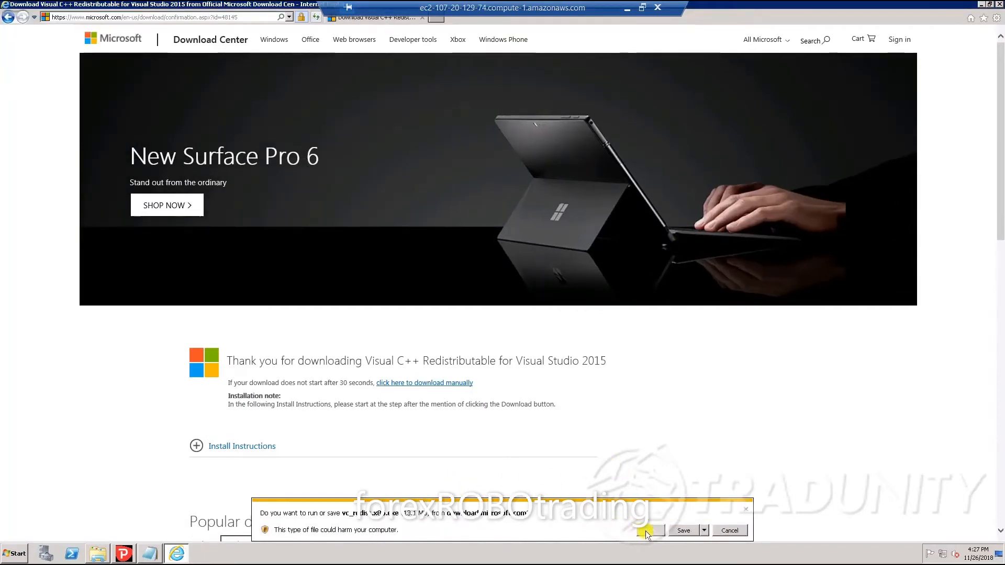
left_click(647, 531)
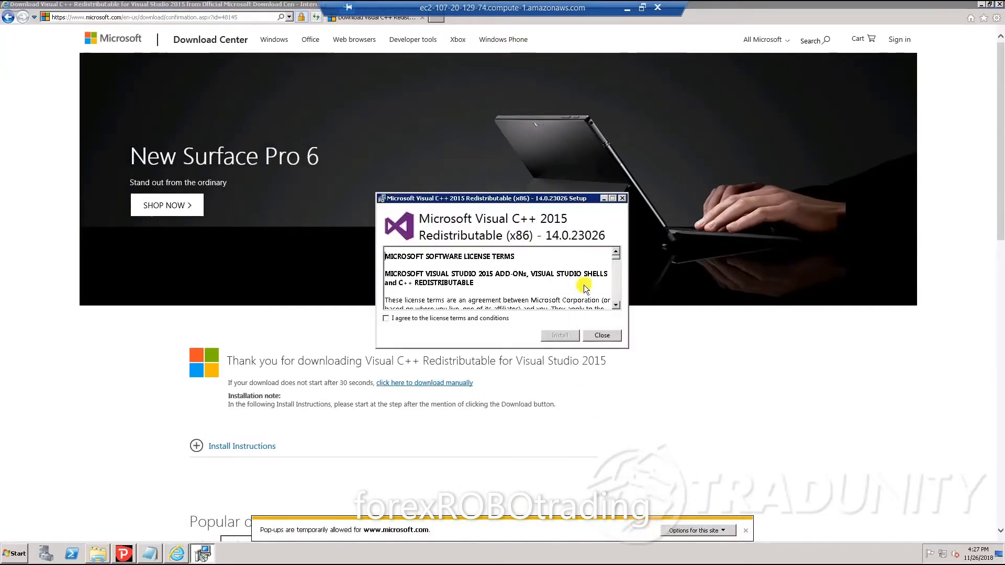
left_click(386, 318)
left_click(559, 335)
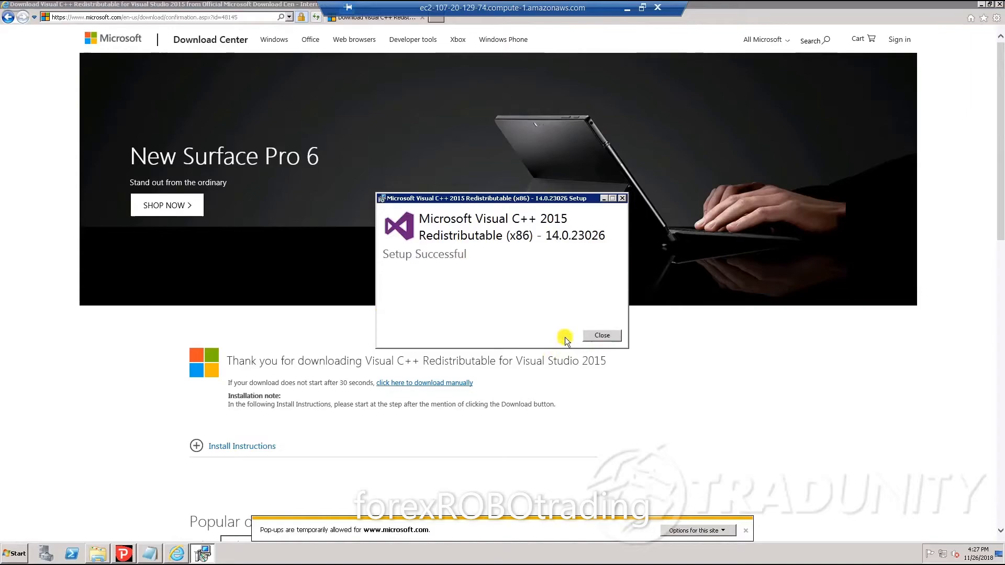
left_click(602, 336)
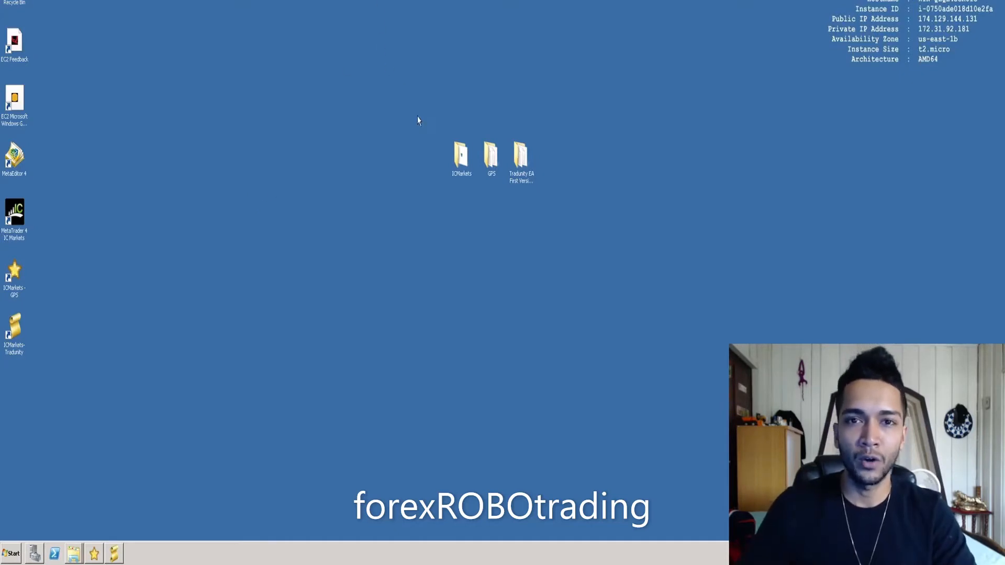
On the VPS desktop, point out the ICMarkets and GPS folders, view the robot files inside GPS, and close the folder.
left_click_drag(475, 151, 494, 185)
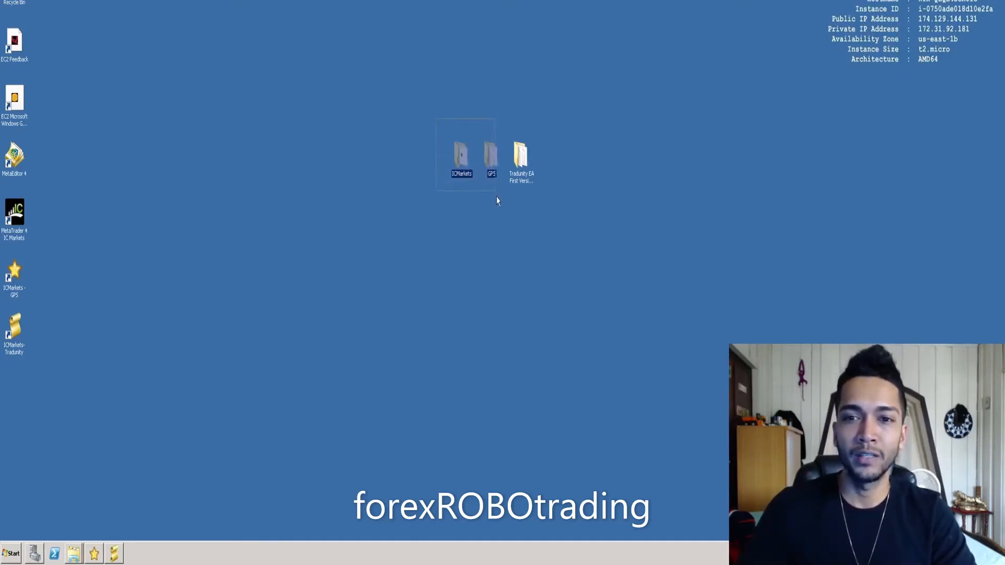
left_click(467, 161)
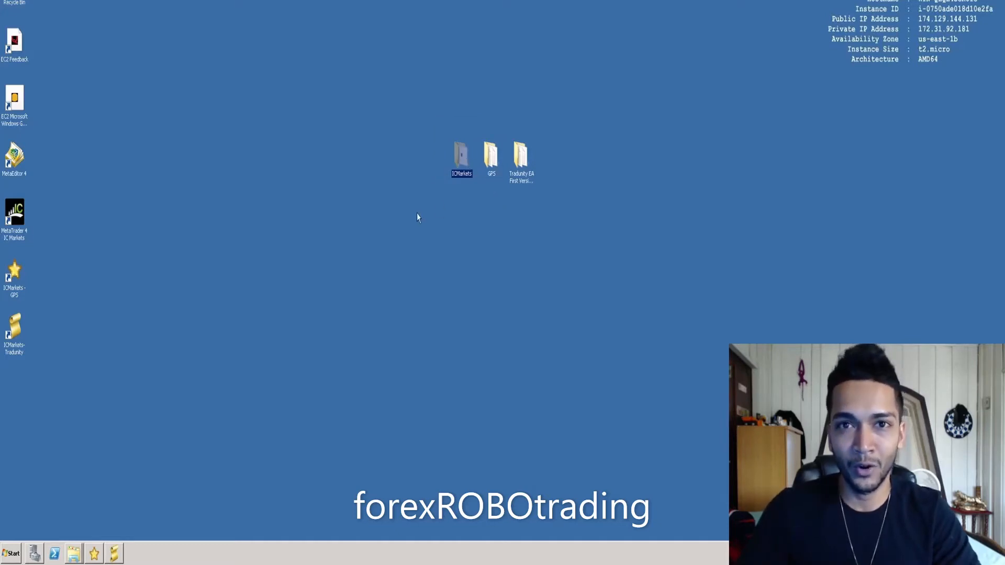
left_click(494, 162)
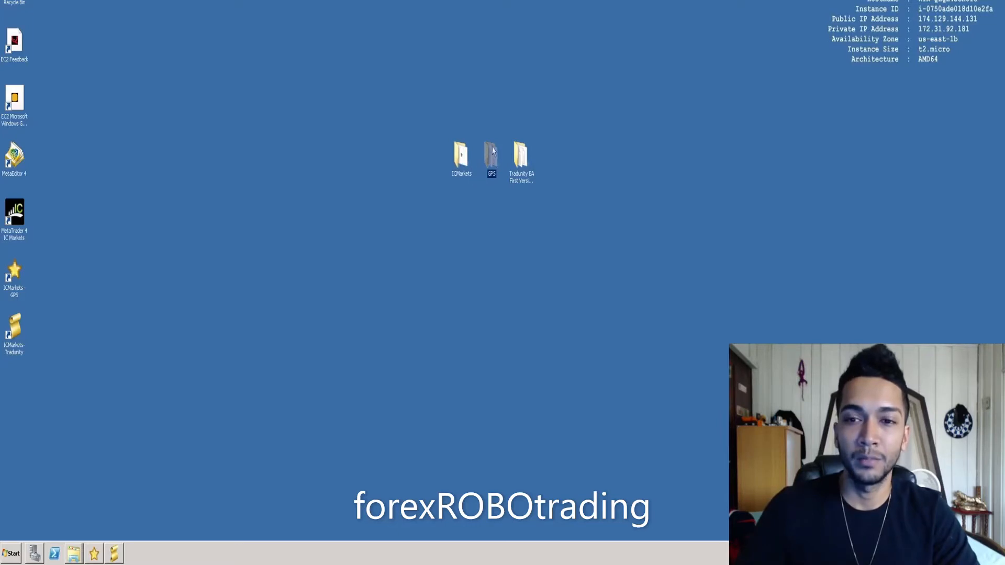
double_click(494, 161)
left_click_drag(446, 343, 439, 187)
left_click(517, 27)
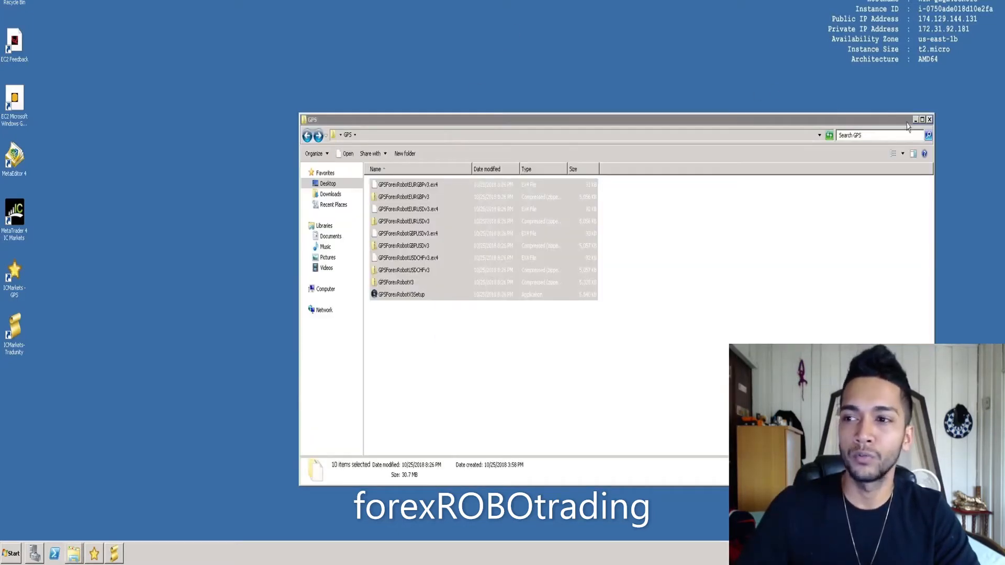
left_click(929, 120)
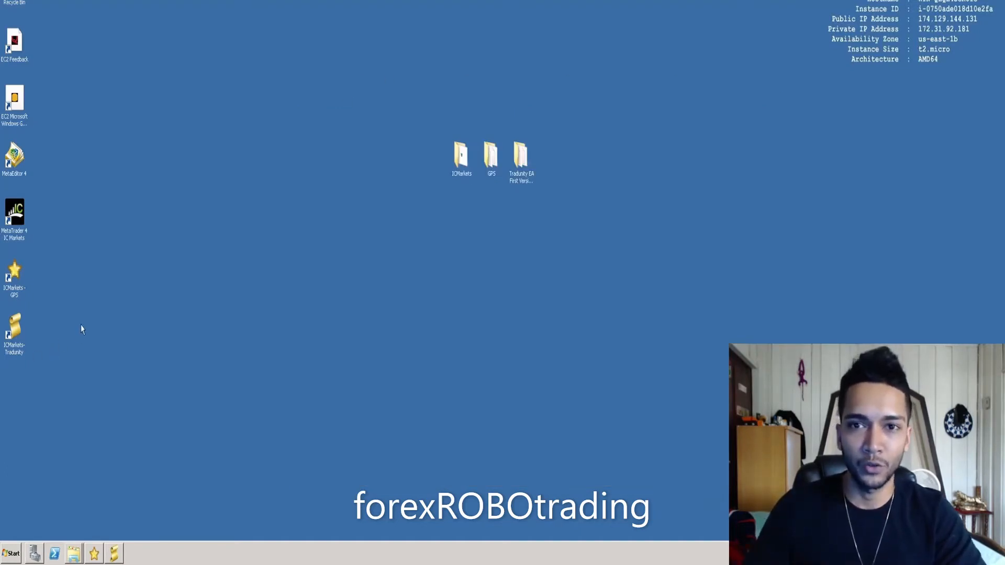
Open Internet Explorer to show the browser for downloading files, point out the ICMarkets and GPS folders again, and close the browser.
left_click(3, 559)
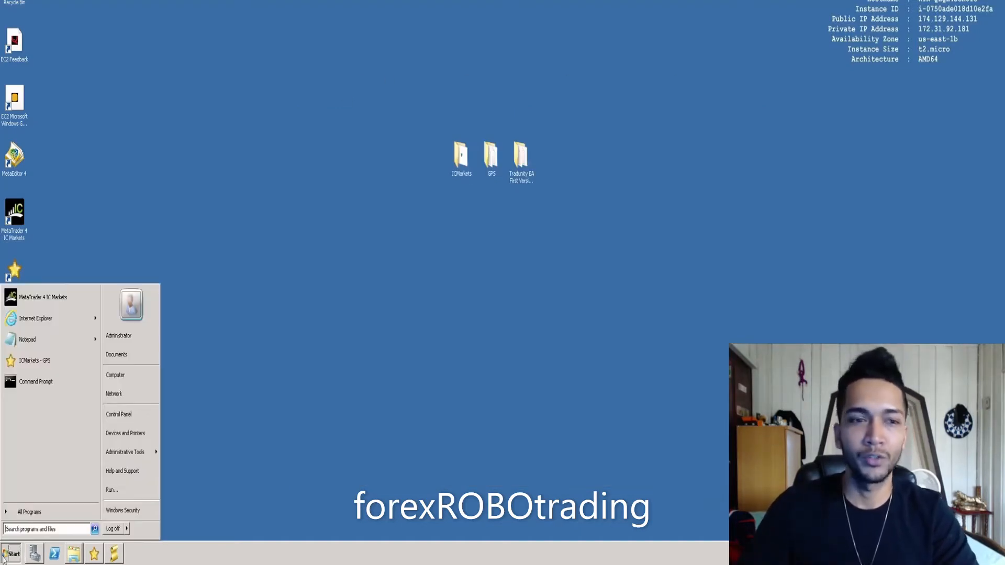
left_click(45, 328)
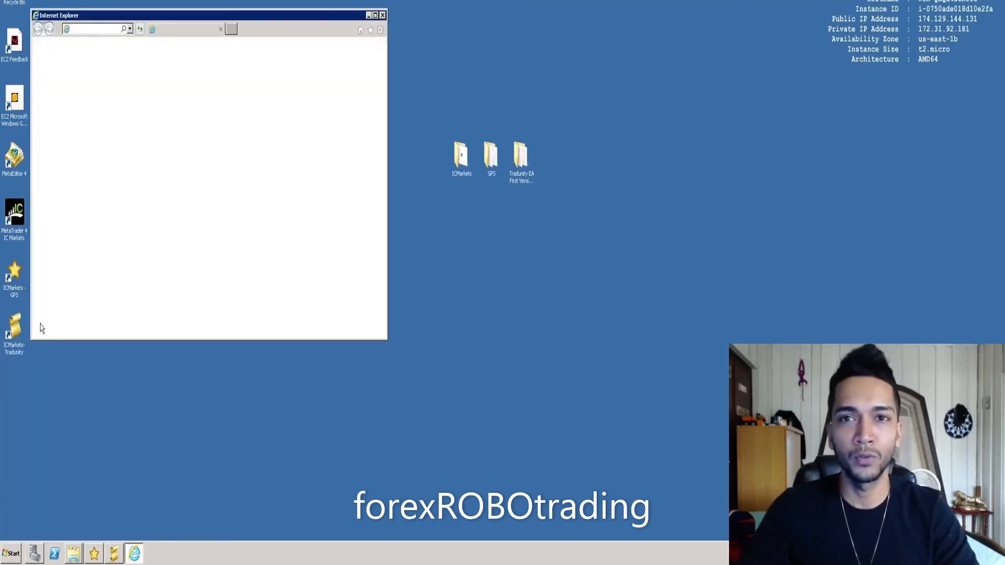
left_click(104, 29)
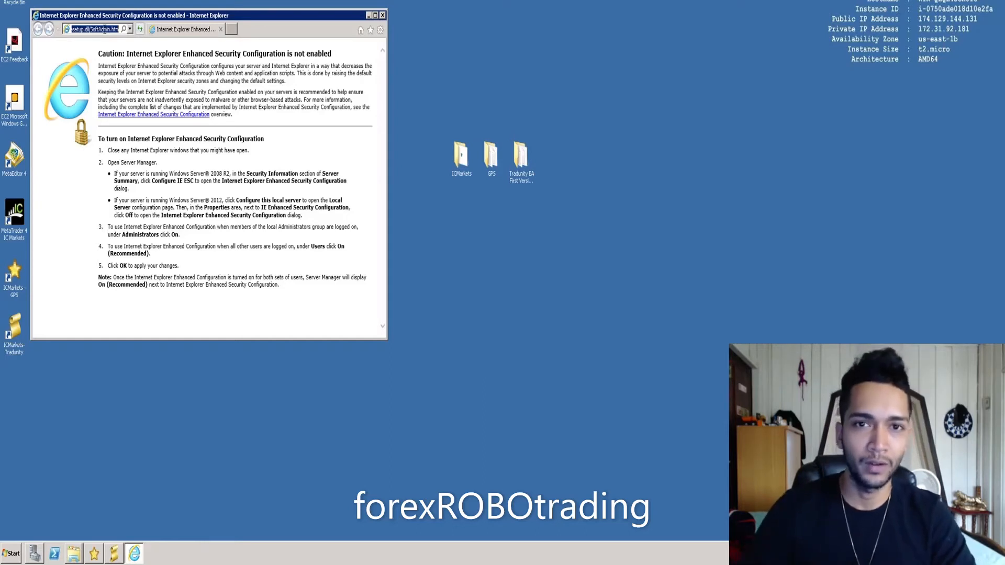
left_click_drag(437, 108, 490, 199)
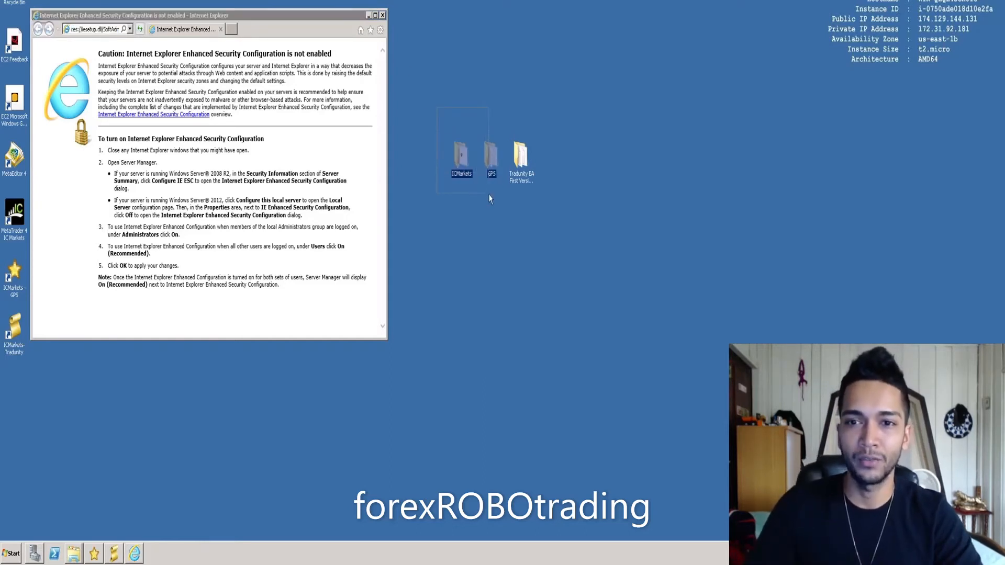
left_click(383, 16)
right_click(318, 78)
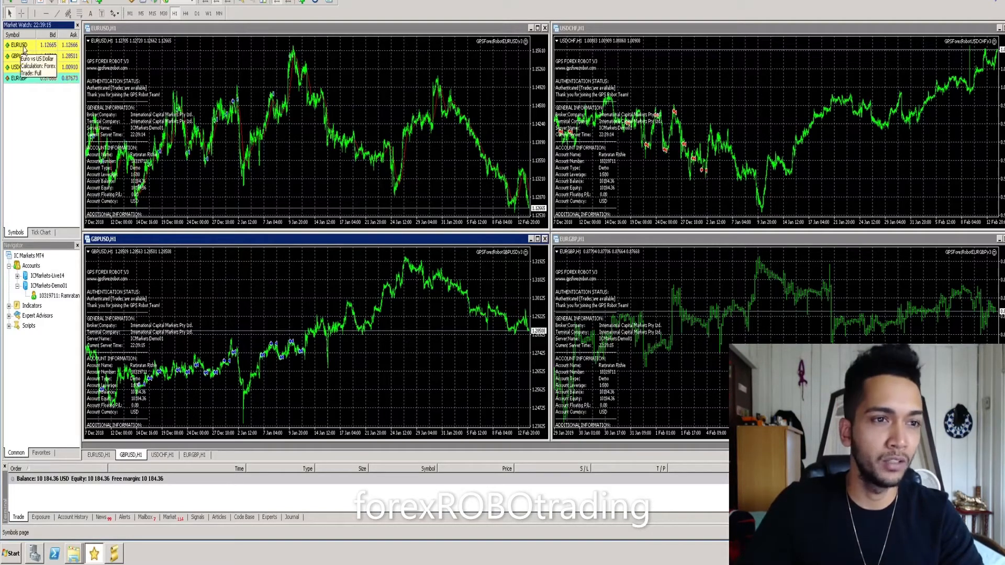
Point out the GBPUSD and EURUSD currency pairs in the Market Watch list.
left_click(24, 56)
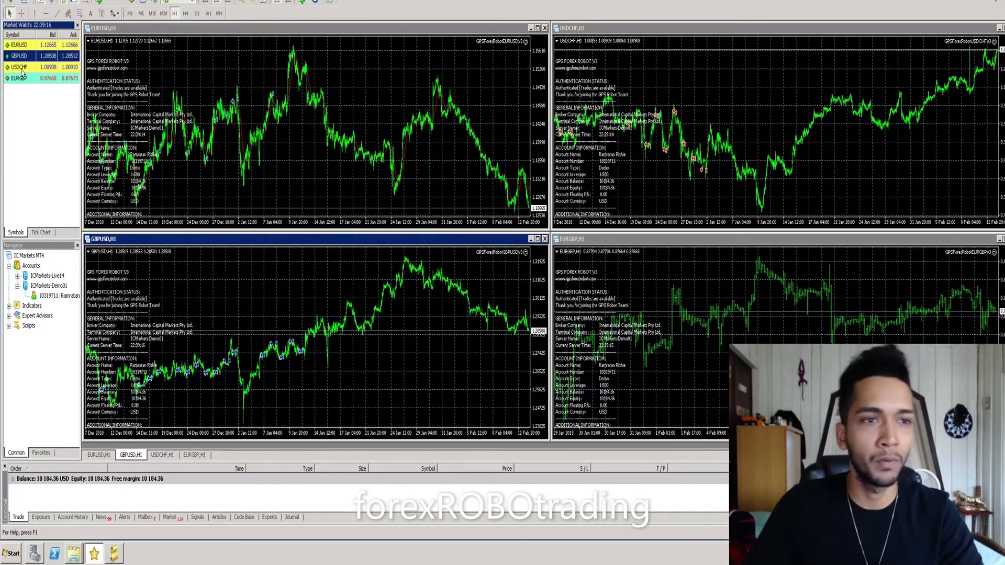
left_click(46, 160)
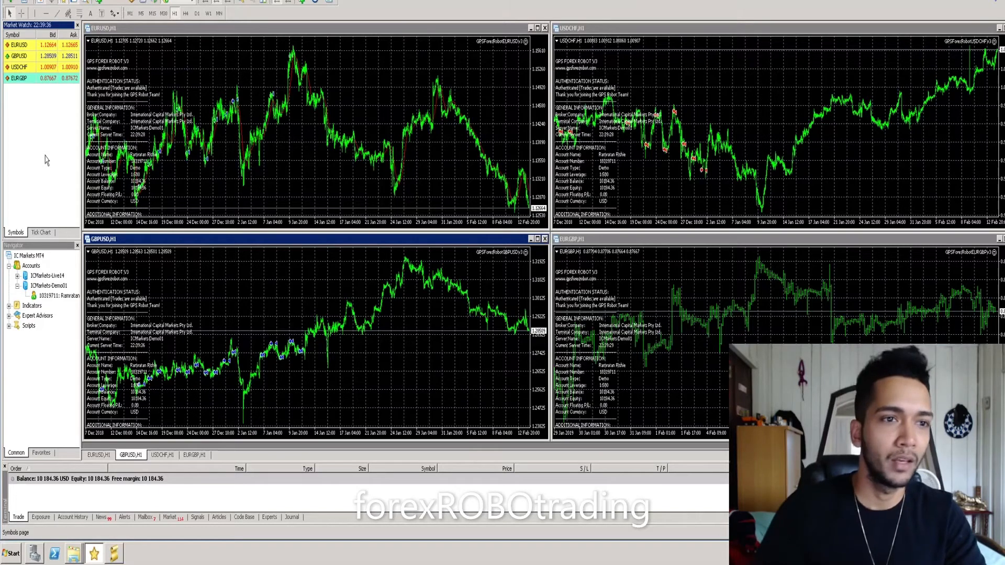
left_click(26, 46)
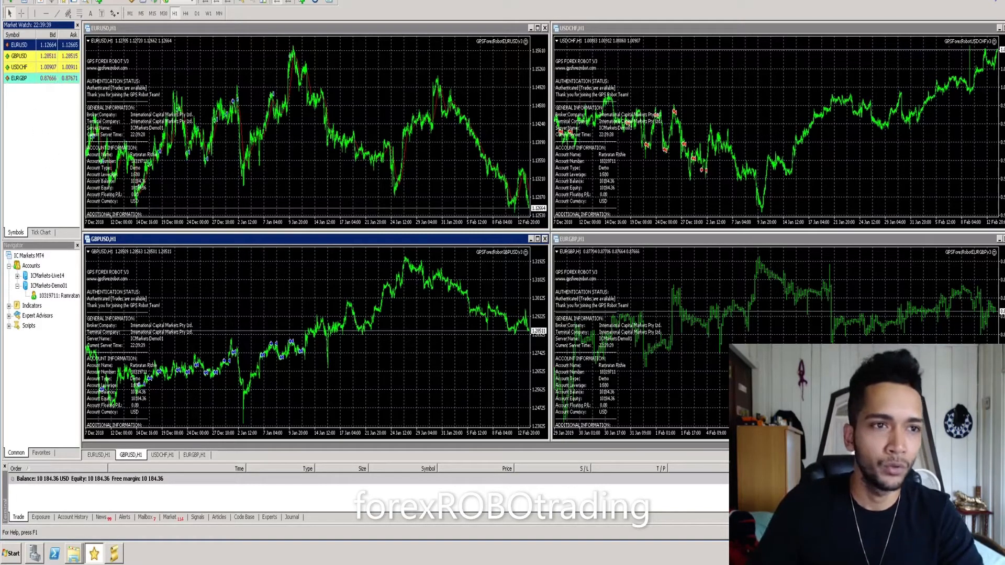
In the symbols list, expand Forex Majors, show AUDUSD, hide it again, and close the list.
left_click(22, 0)
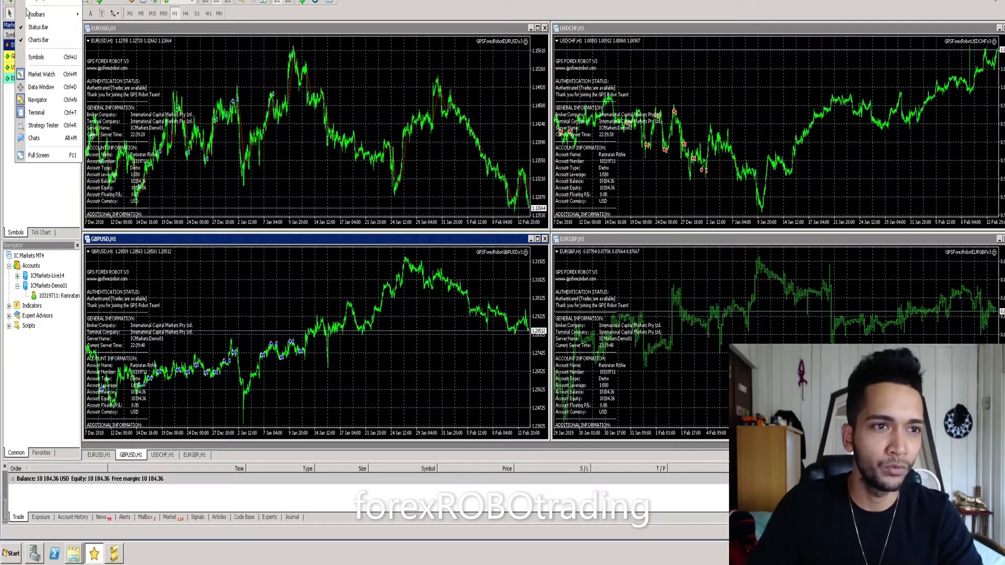
left_click(34, 59)
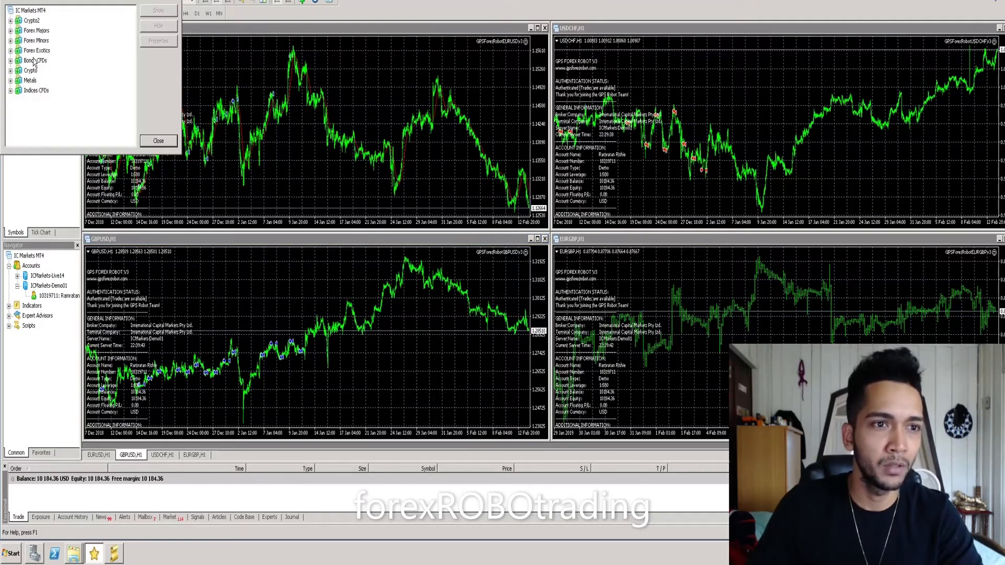
double_click(38, 32)
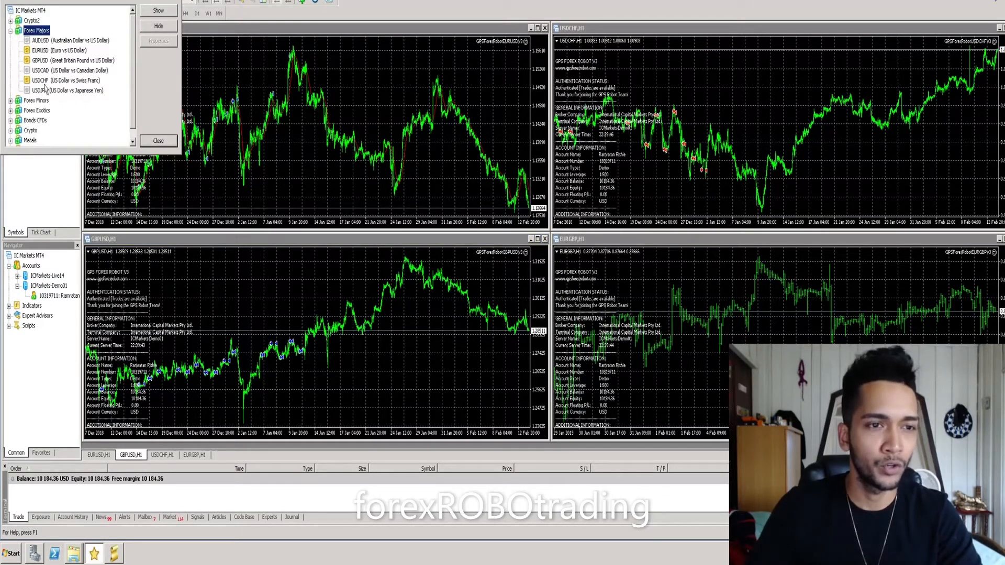
left_click(31, 42)
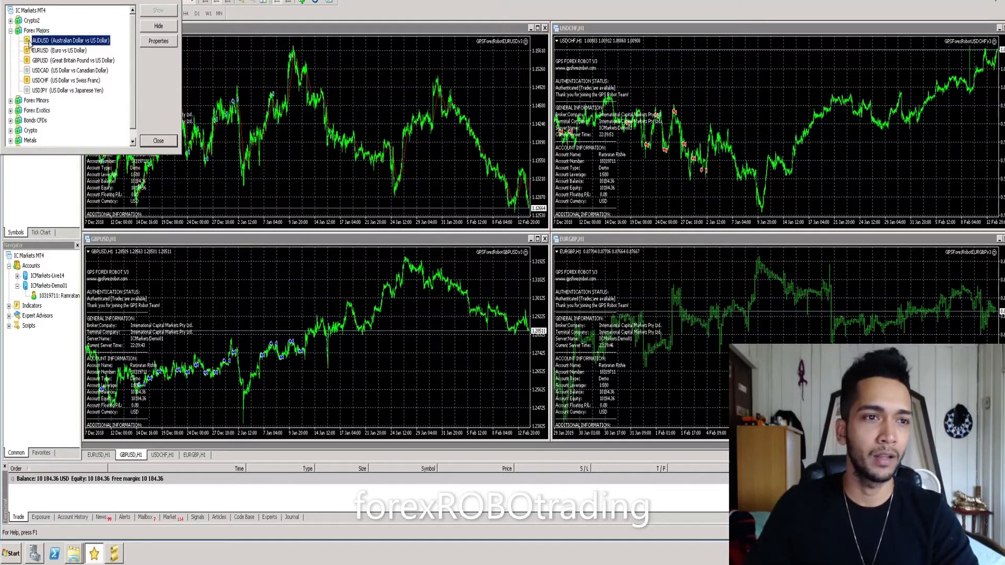
left_click(159, 27)
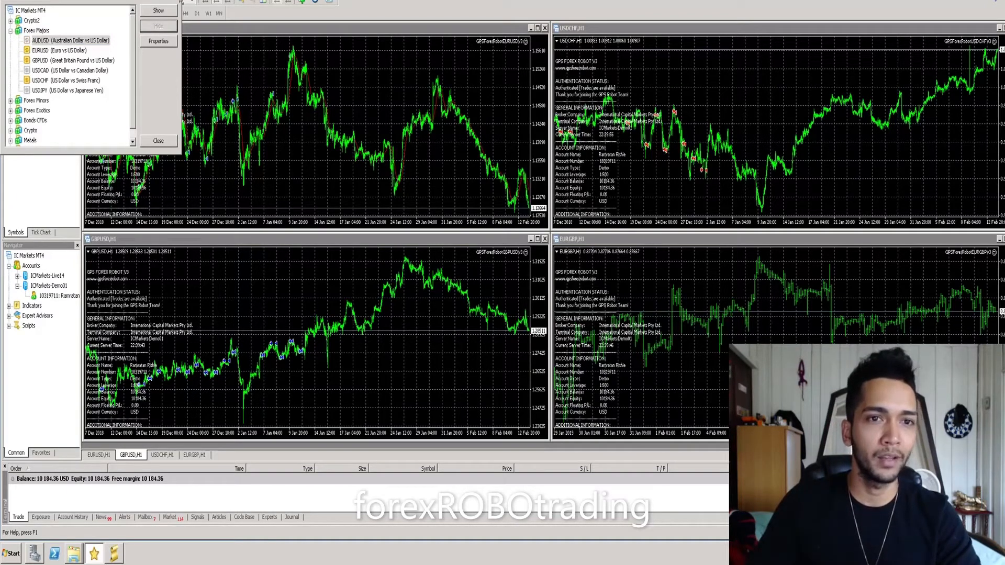
left_click(180, 1)
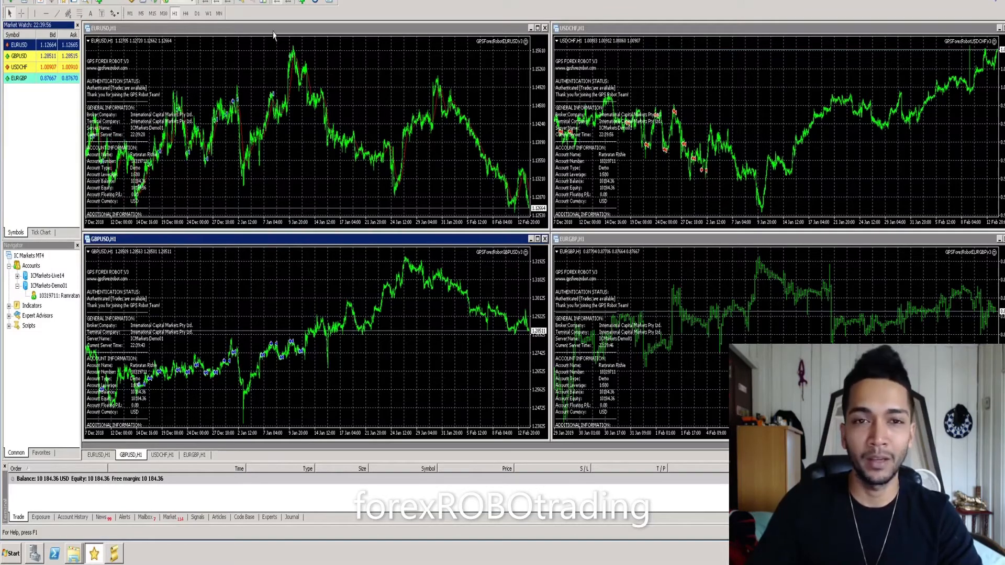
Move the EURUSD chart window out of the grid and back, and tile the four chart windows.
left_click_drag(264, 28, 361, 93)
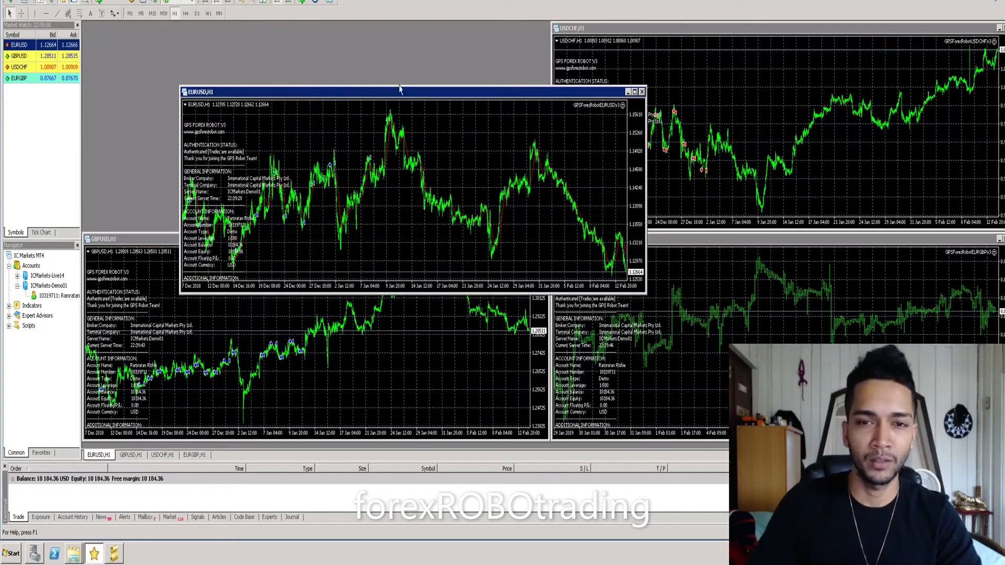
left_click_drag(400, 90, 301, 35)
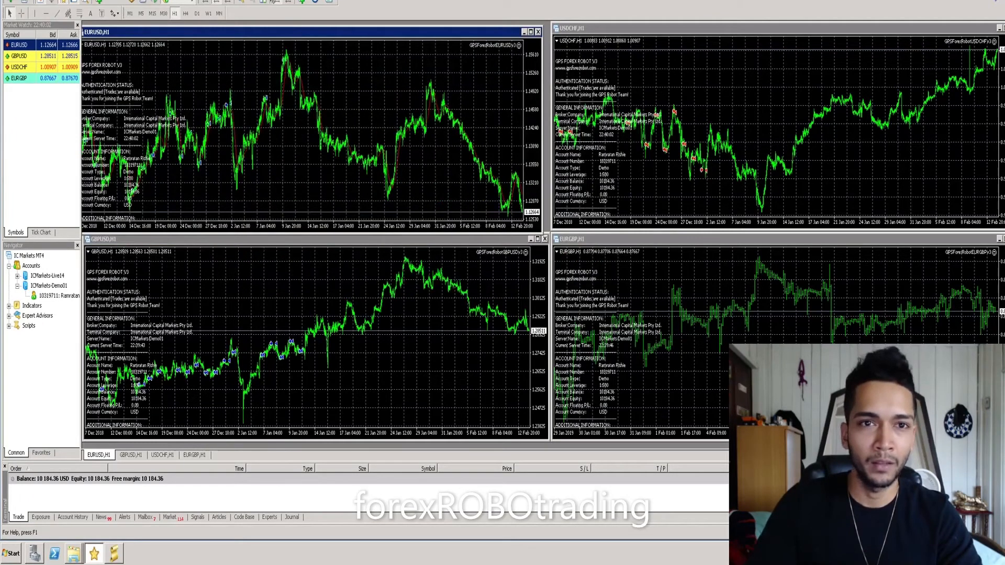
left_click(265, 3)
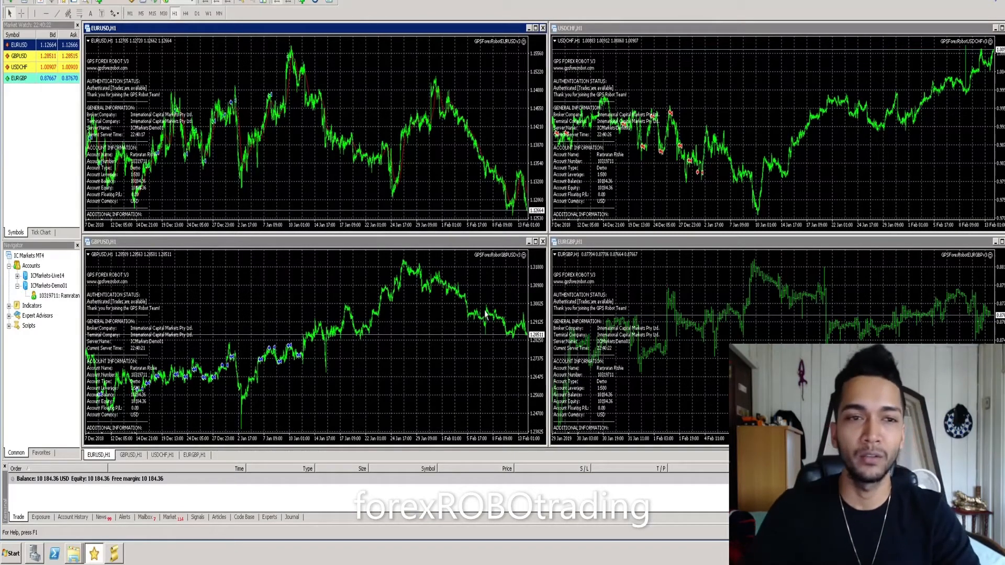
Leave the VPS for the local desktop, open the GPS Forex Bot folder, and view GPSForexRobotV3UserGuide.pdf.
left_click(610, 1)
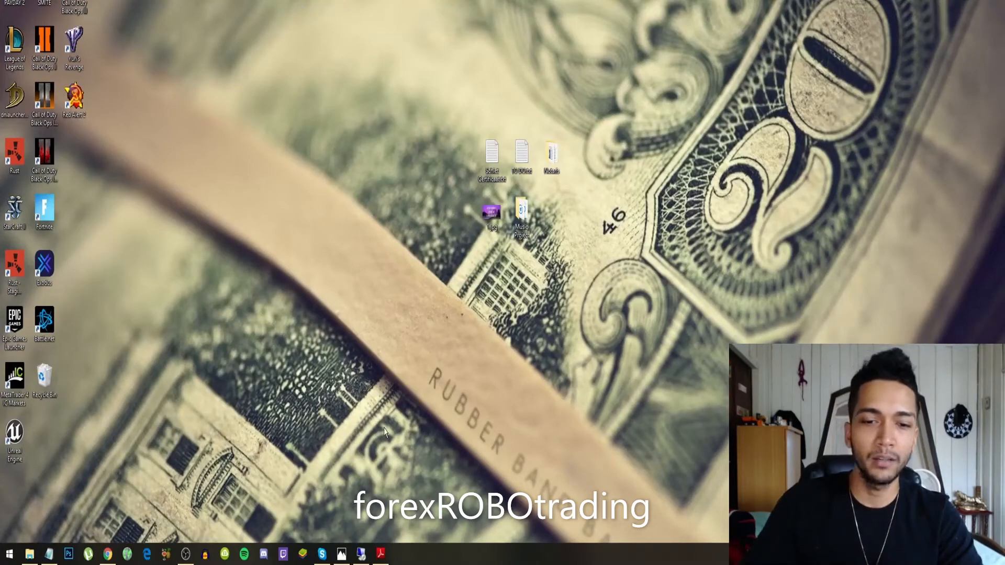
left_click(29, 553)
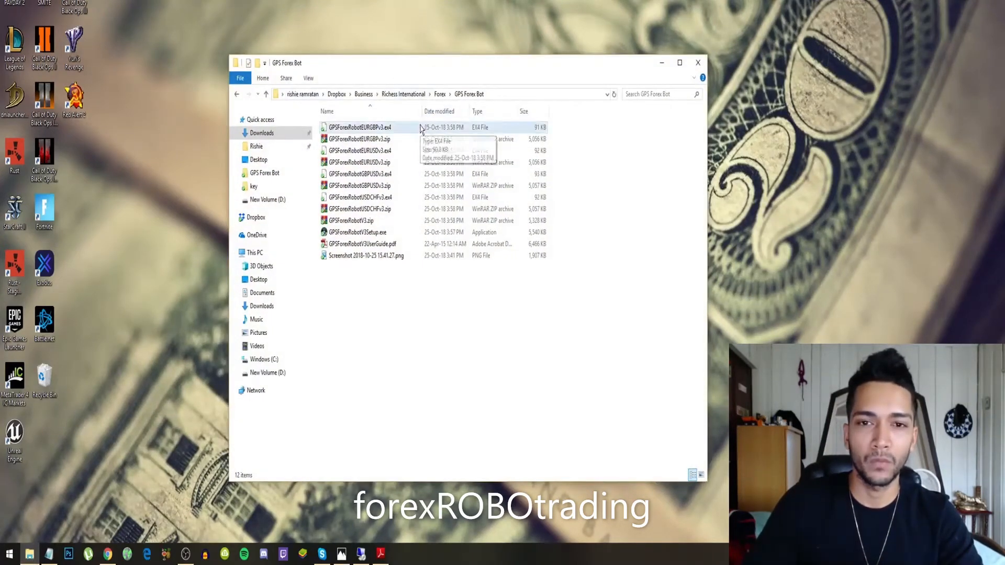
left_click_drag(385, 369, 390, 128)
left_click(366, 282)
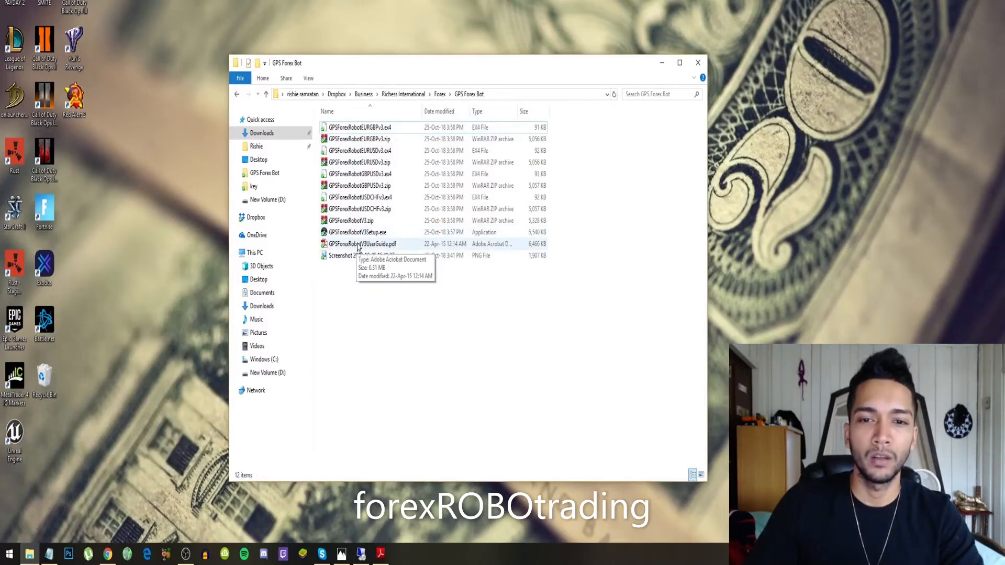
double_click(358, 246)
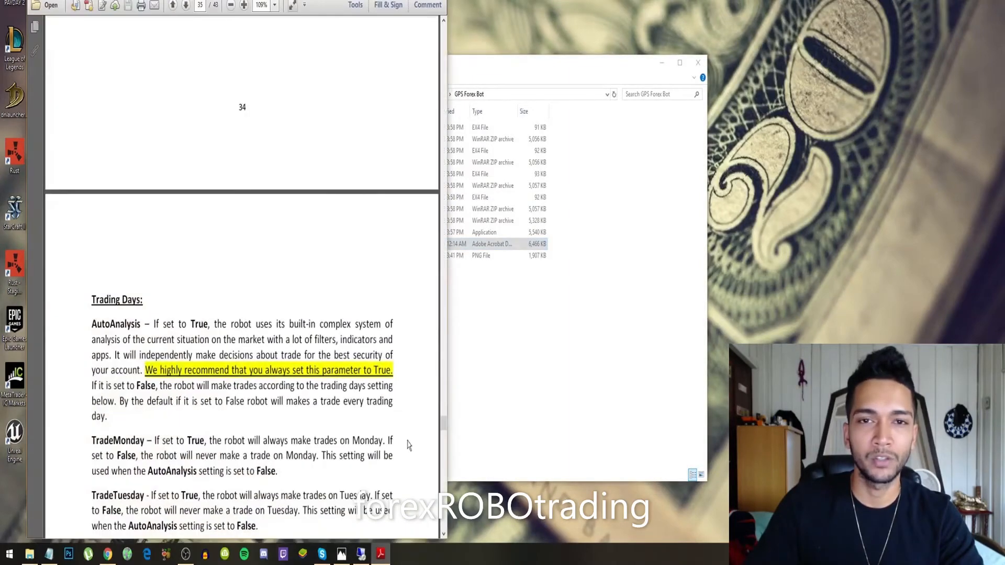
scroll(316, 246, "up", 3)
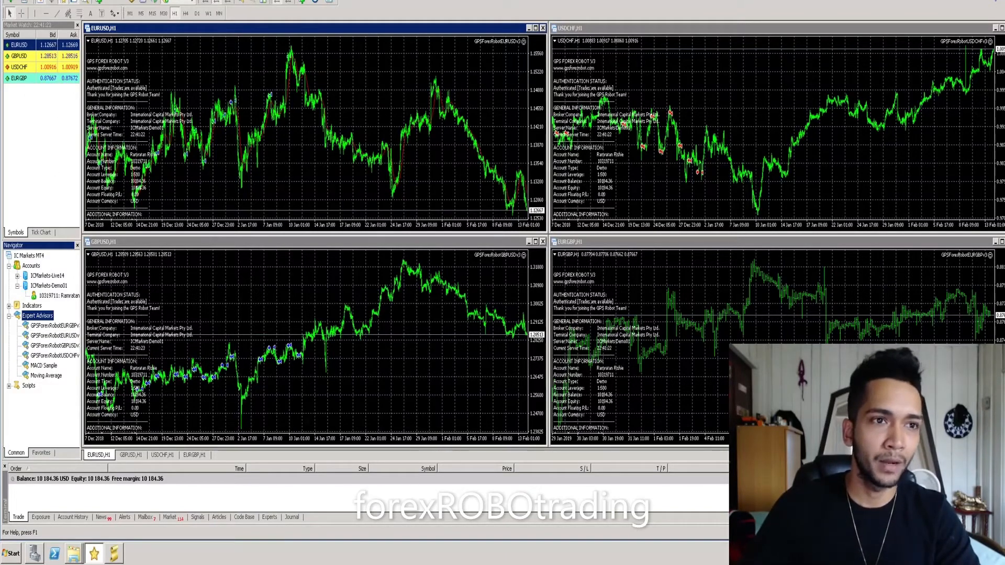
Switch back to MetaTrader 4 on the VPS and open the Experts folder inside MQL4 in its data folder.
left_click(9, 0)
left_click(42, 92)
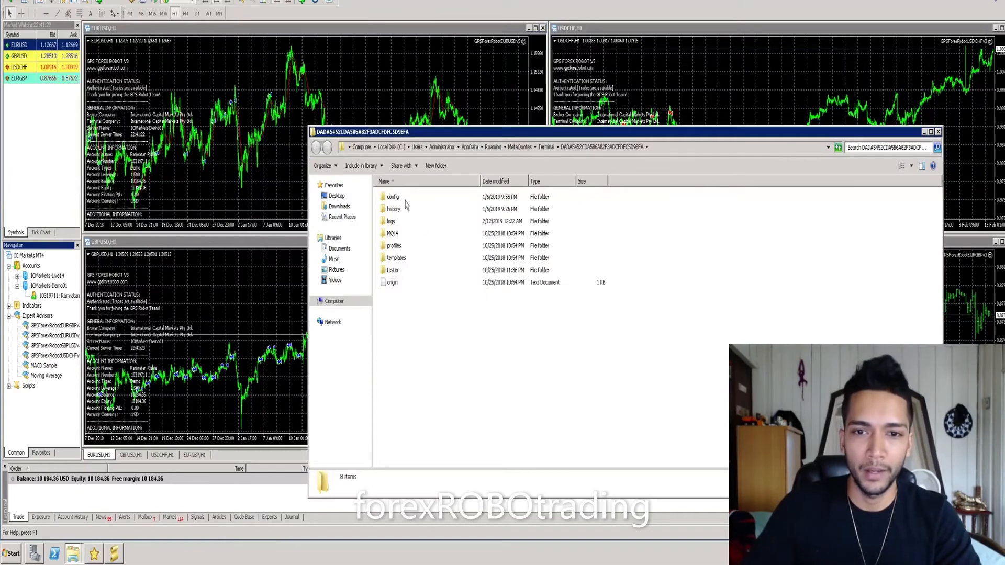
double_click(394, 233)
double_click(402, 198)
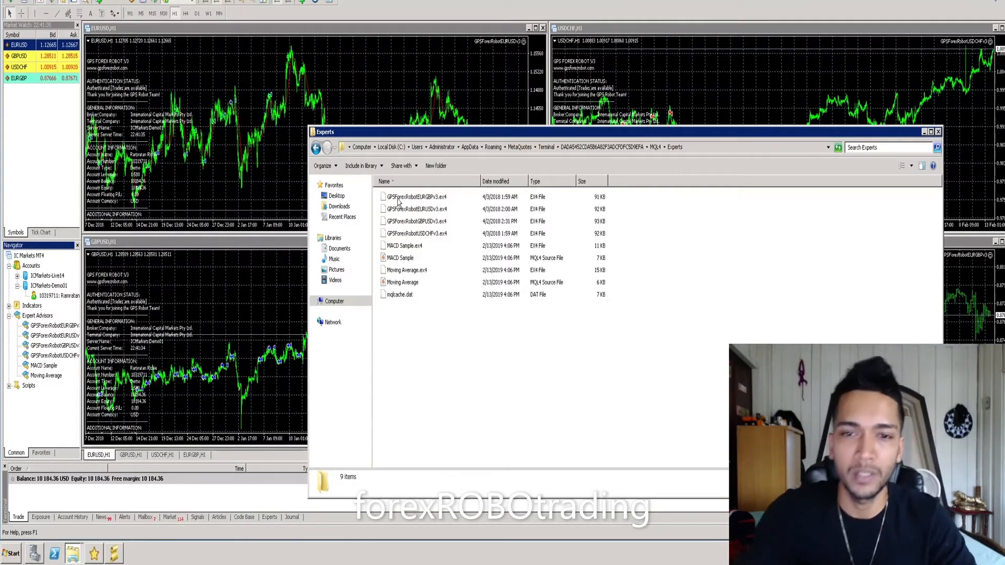
Point out the four GPSForexRobot .ex4 files for EURGBP, EURUSD, GBPUSD and USDCHF in the Experts folder.
left_click(405, 201)
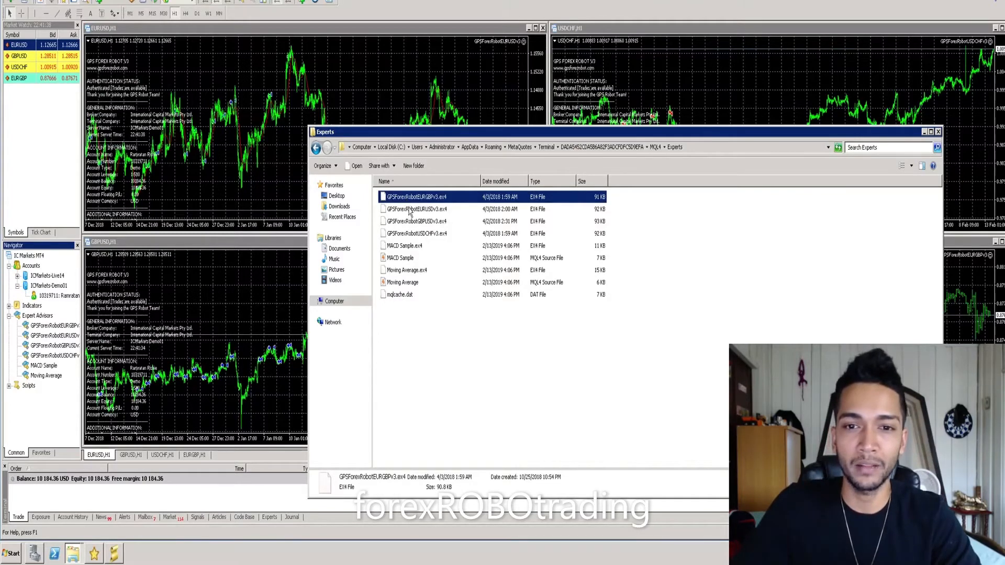
left_click(411, 211)
left_click(410, 223)
left_click(412, 234)
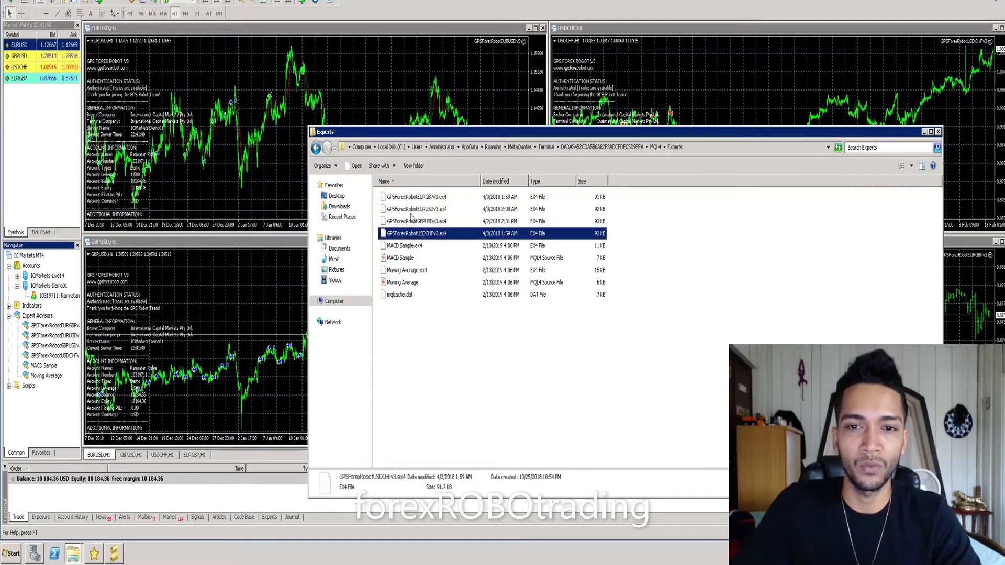
left_click(411, 199)
left_click(411, 212)
left_click(411, 222)
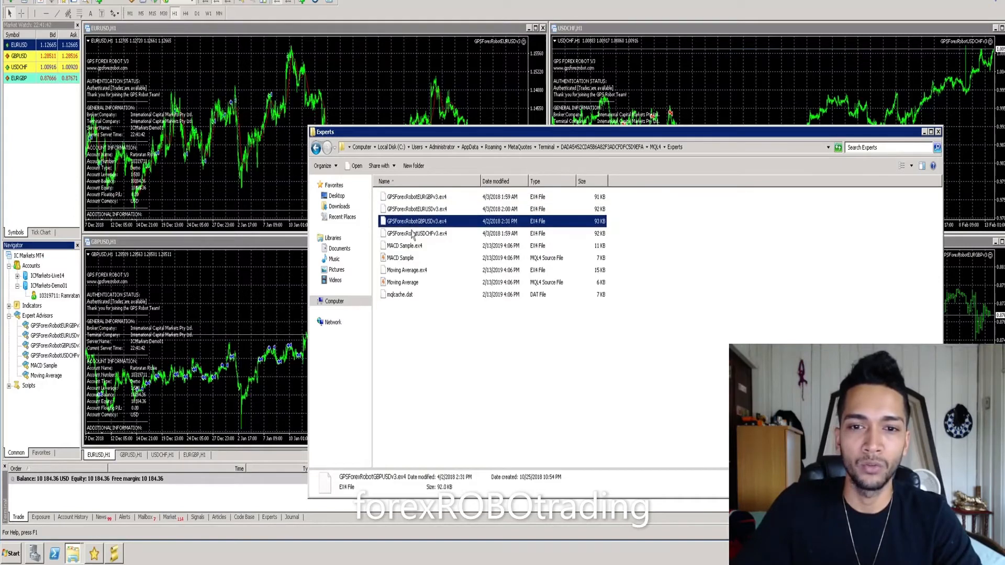
left_click(412, 234)
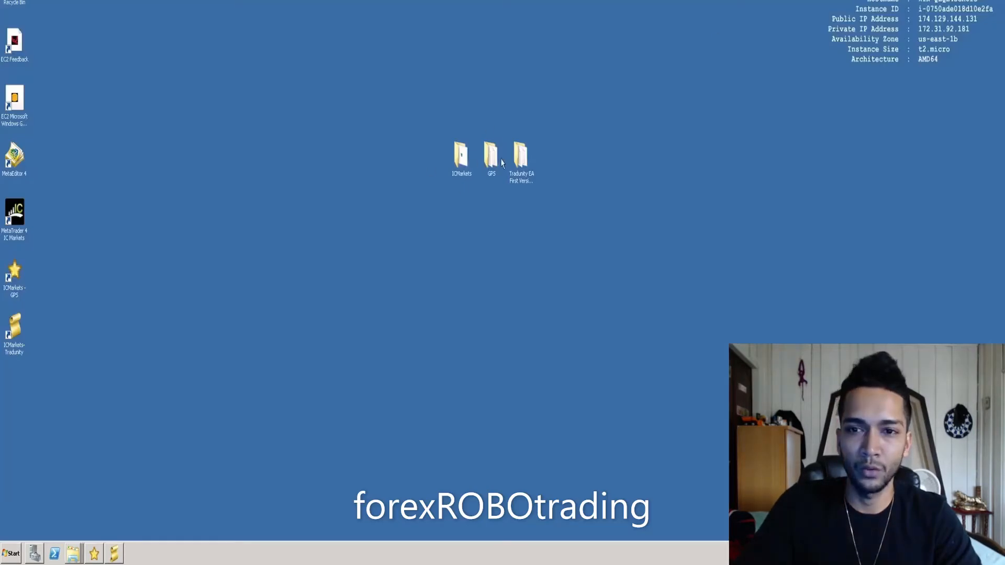
Open the GPS folder on the VPS desktop and select only the EURGBP, EURUSD, GBPUSD and USDCHF .ex4 robot files.
double_click(490, 156)
key("ctrl+a")
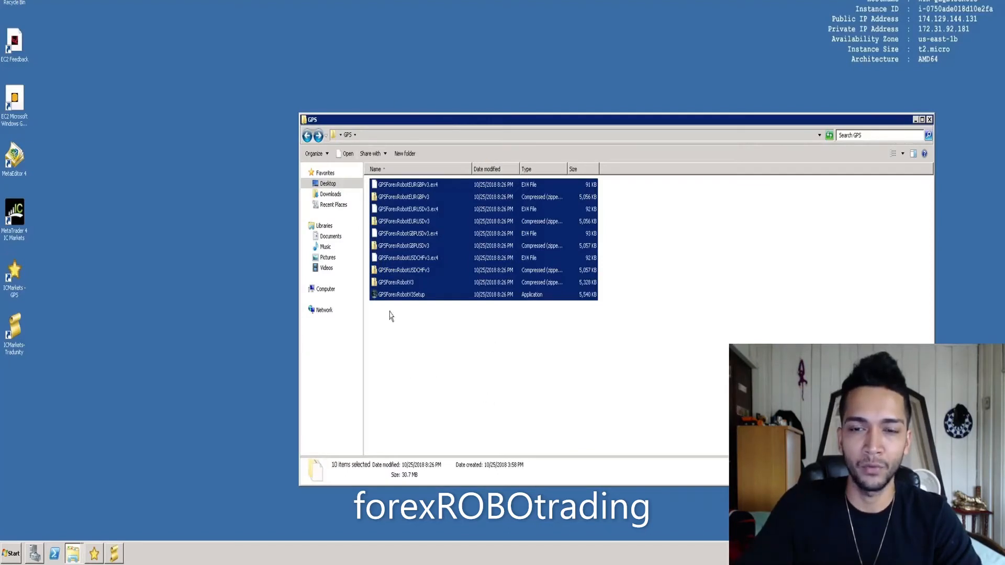
left_click(403, 258)
left_click(404, 233)
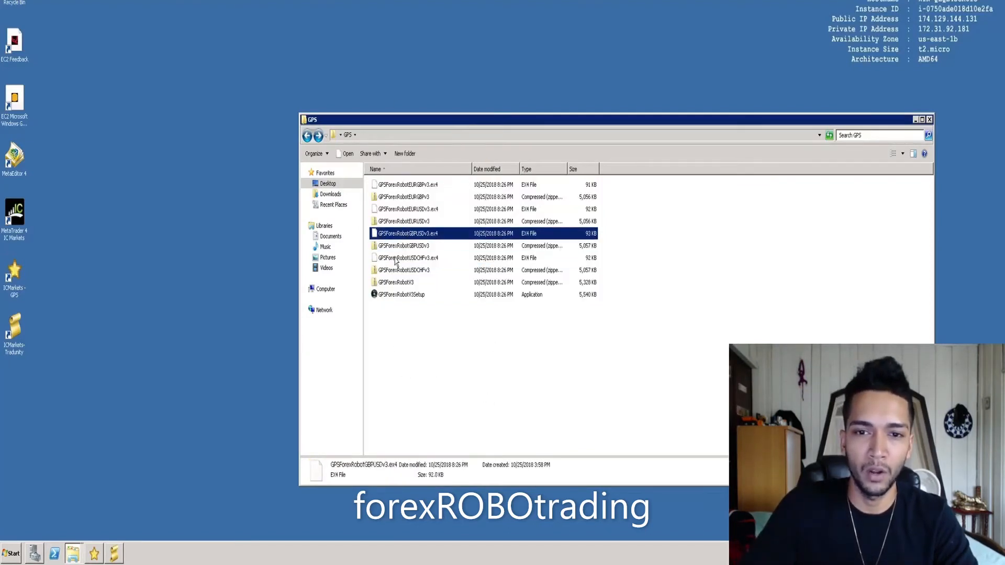
left_click(397, 258, "ctrl")
left_click(394, 209, "ctrl")
left_click(395, 185, "ctrl")
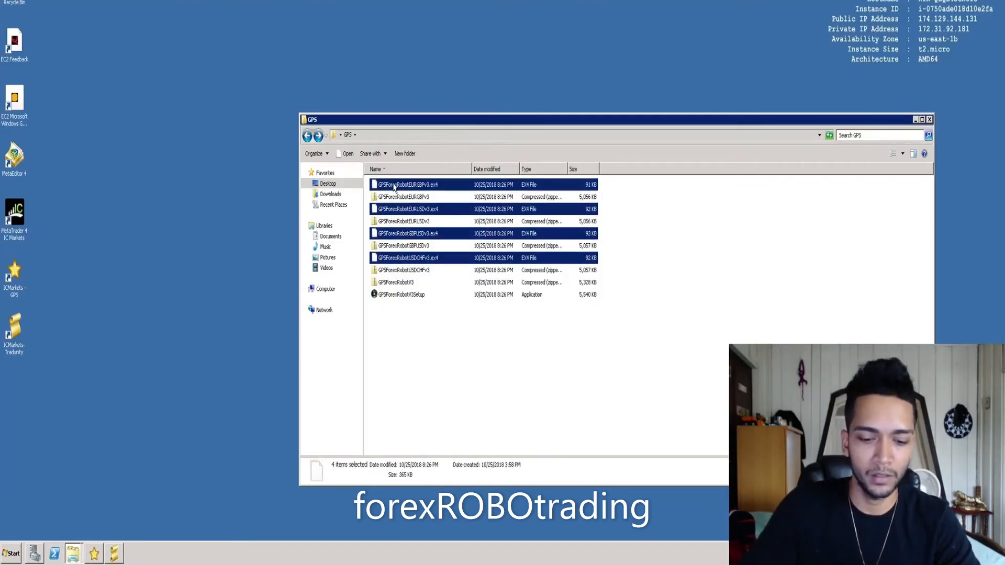
Reopen MetaTrader 4's MQL4 Experts folder as the destination for the robots, highlight the four GPSForexRobot files there, and clear the selection.
left_click(98, 557)
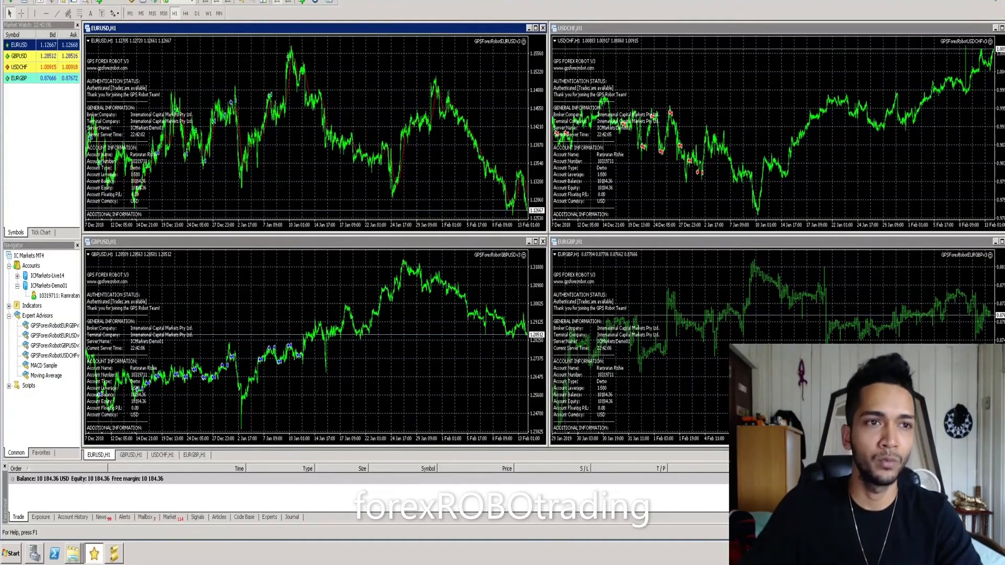
key("alt+f")
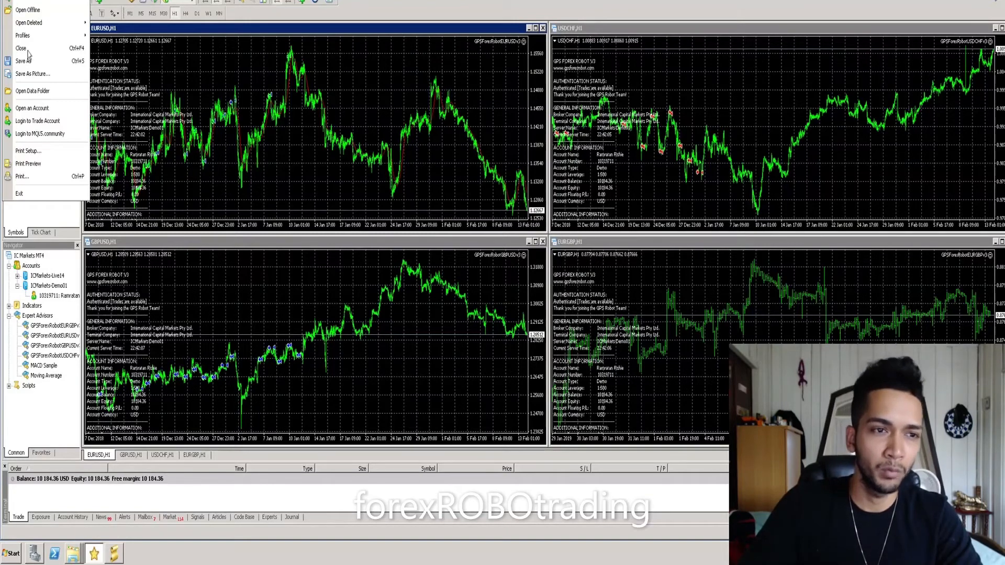
left_click(33, 91)
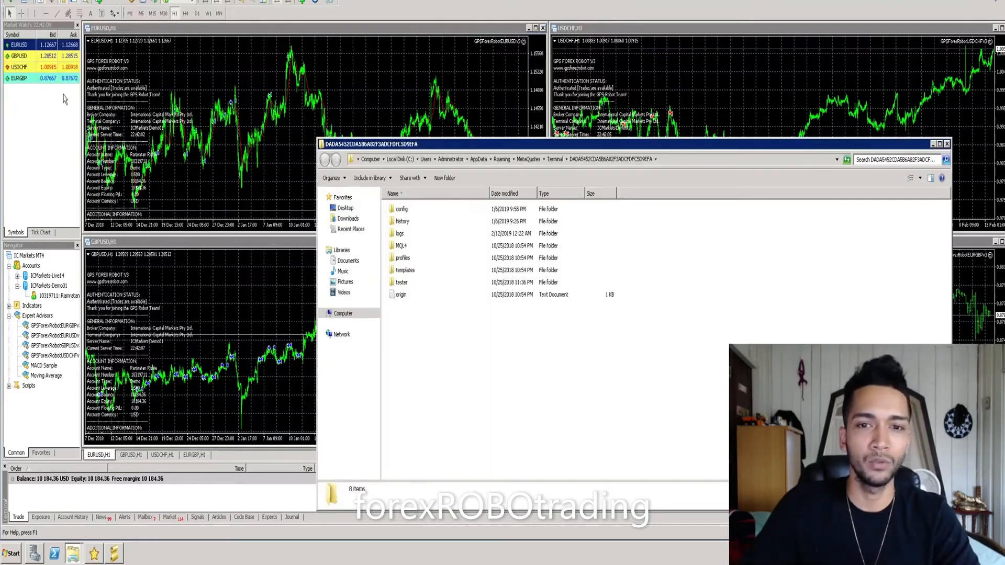
double_click(413, 246)
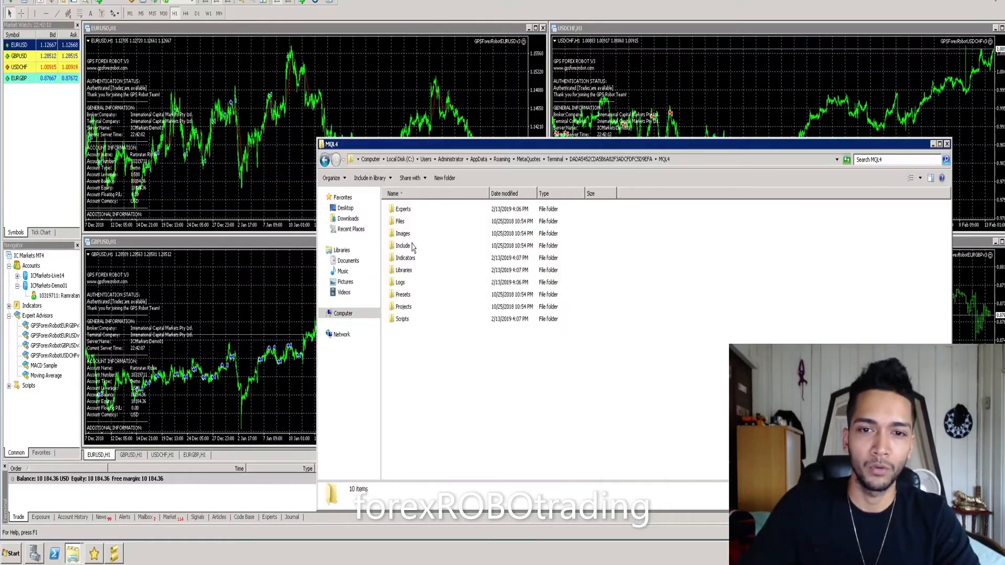
double_click(410, 210)
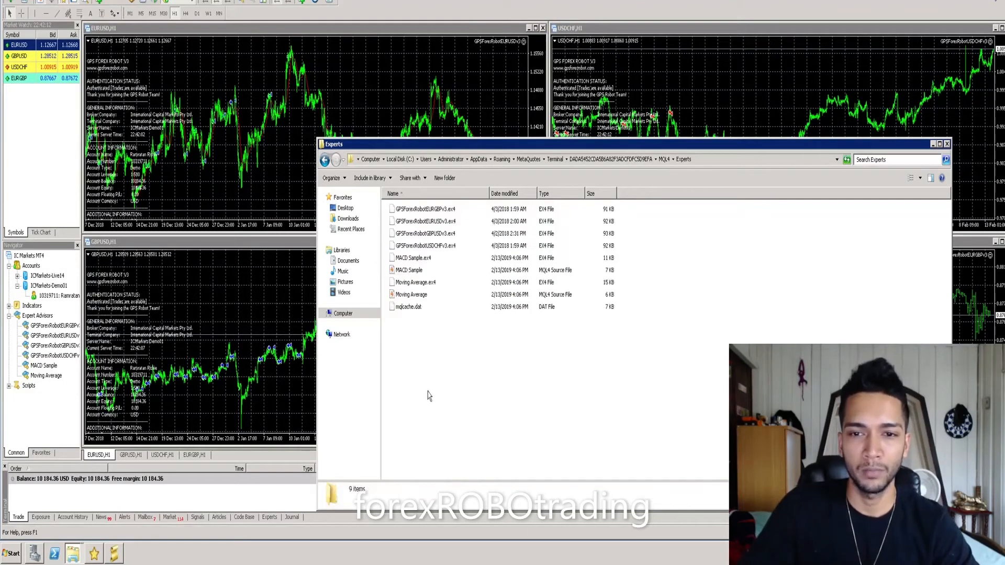
left_click(389, 209)
left_click(399, 245, "shift")
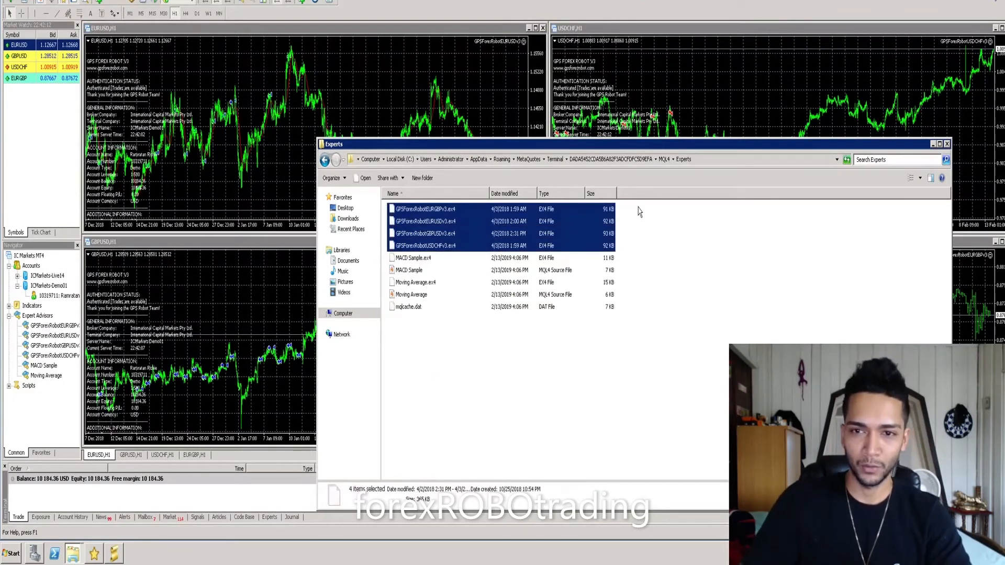
left_click(430, 390)
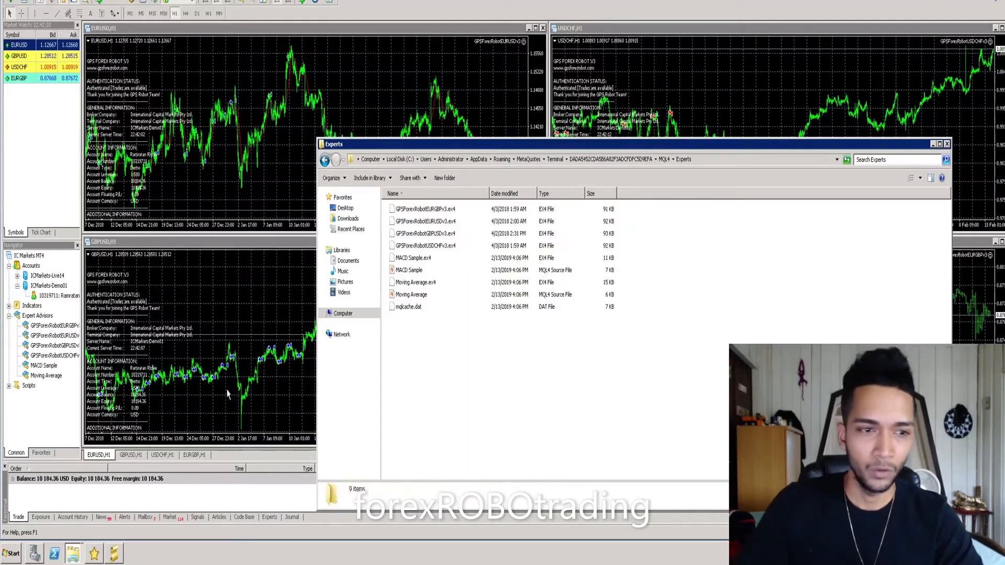
Return to MetaTrader 4, point out the GPSForexRobot entries in the Navigator, and select the Expert Advisors group.
left_click(49, 328)
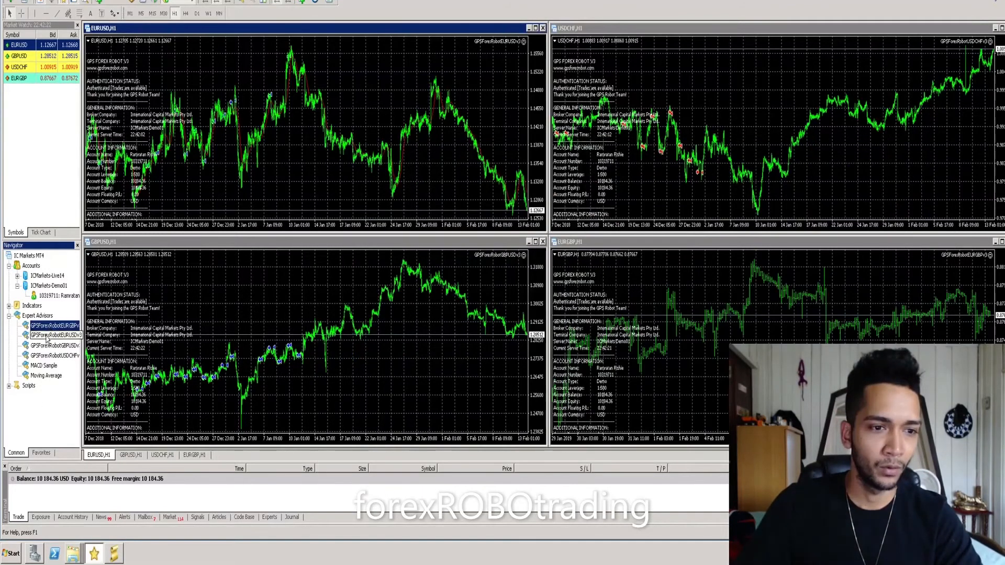
left_click(50, 346)
left_click(42, 316)
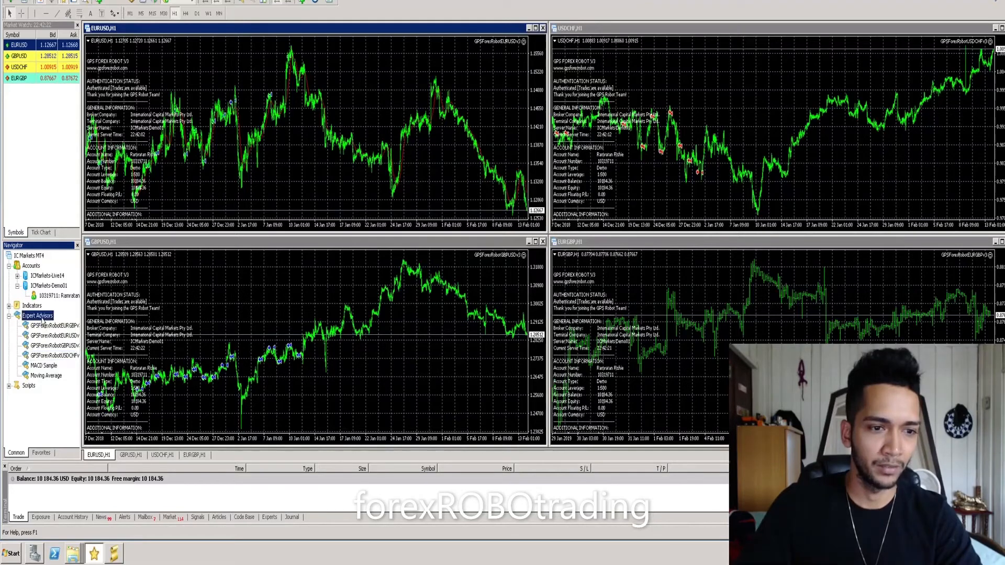
Refresh the Expert Advisors group in the Navigator and select the GPSForexRobotEURGBPv3 robot.
right_click(42, 318)
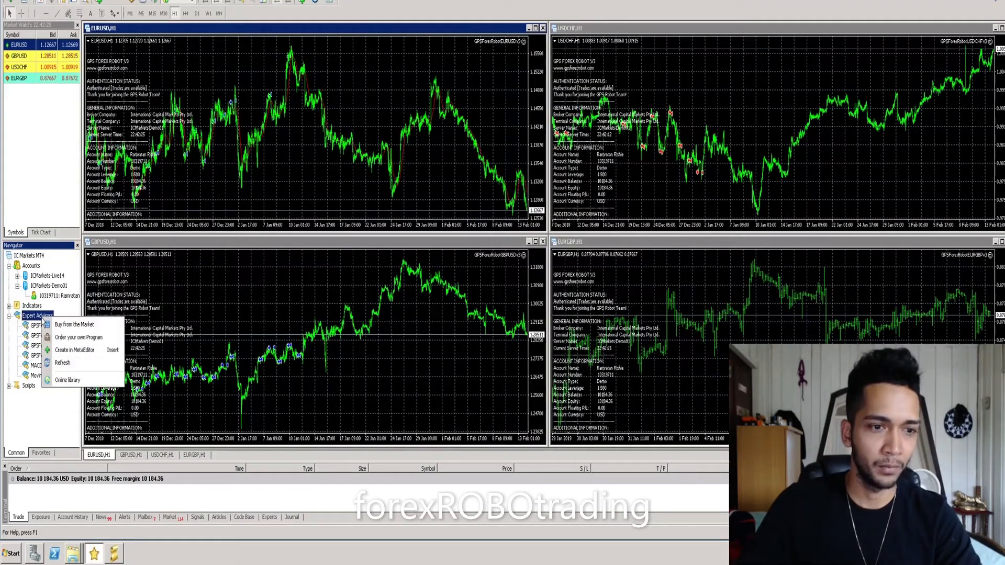
left_click(62, 370)
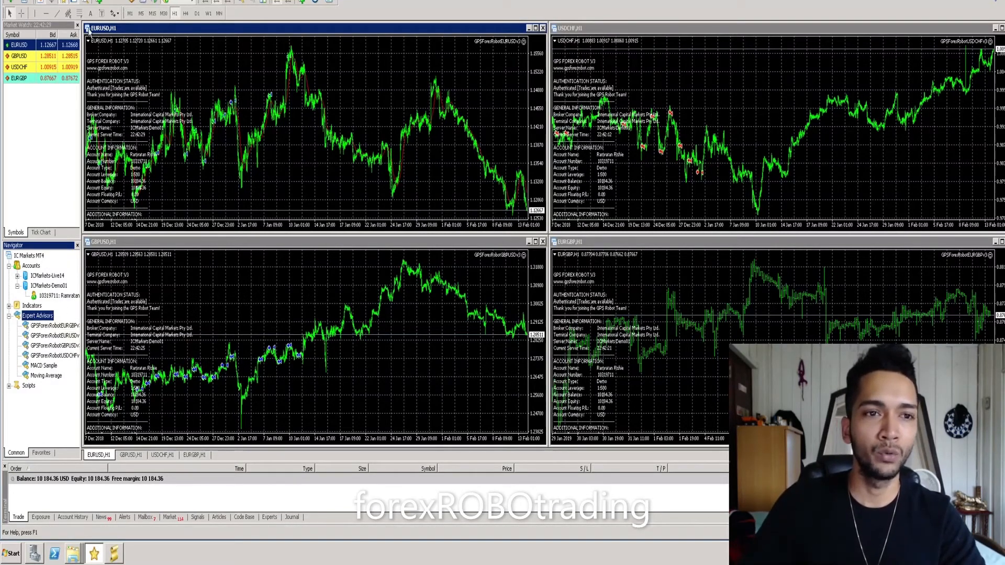
left_click(58, 325)
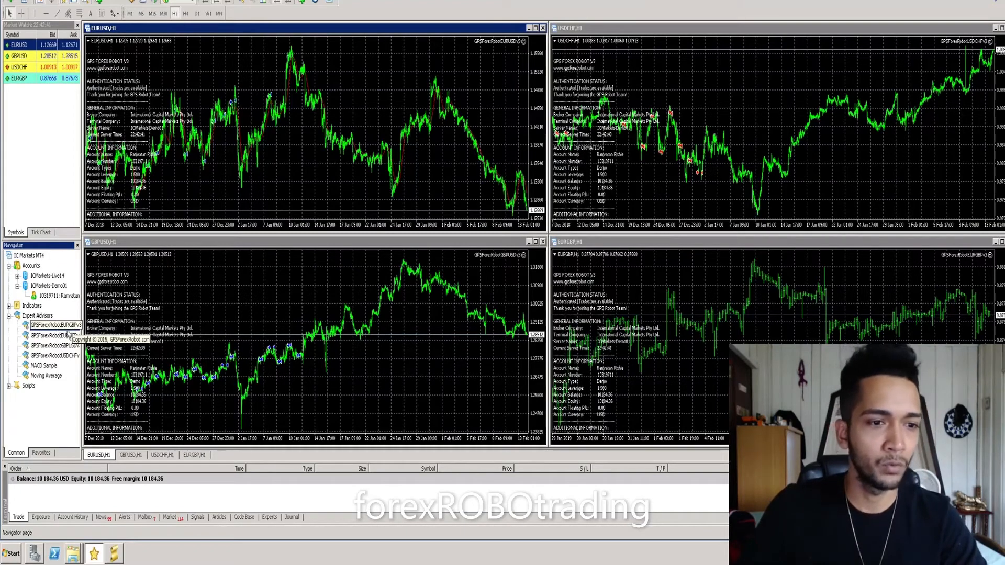
left_click(62, 327)
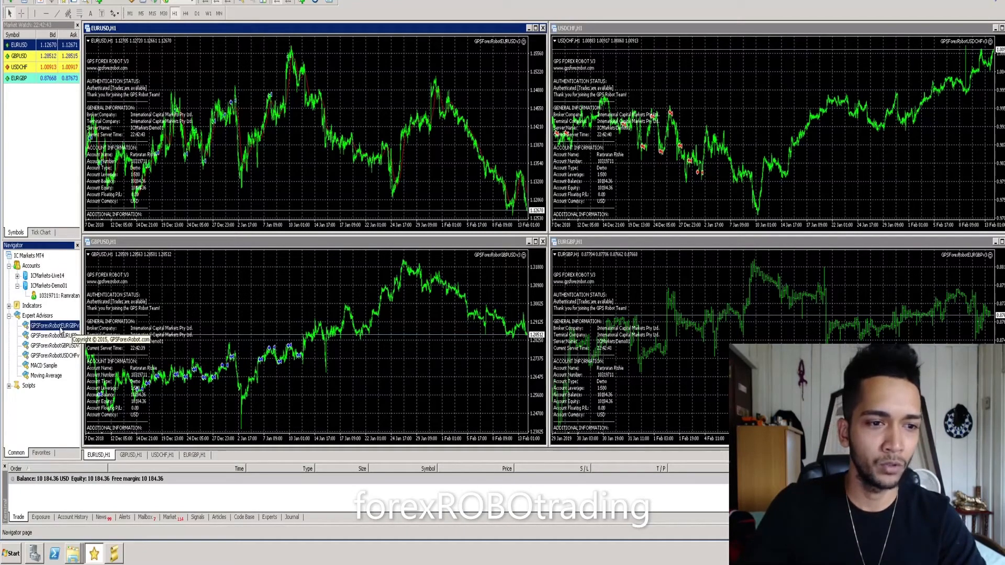
left_click_drag(99, 338, 48, 329)
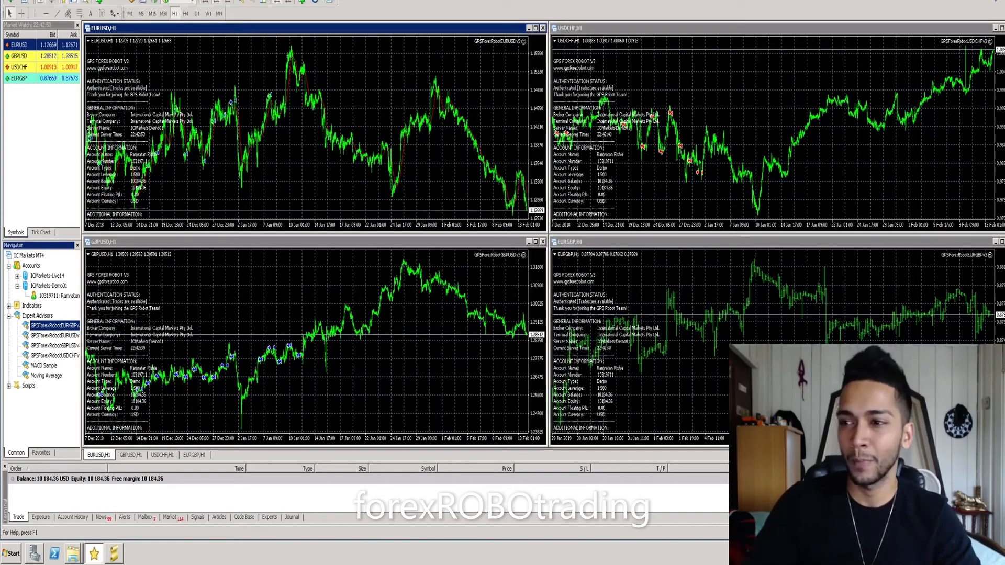
Open the expert properties of the robot on the EURGBP chart, point out the EMail and CBReceipt inputs, and close the dialog.
left_click(990, 256)
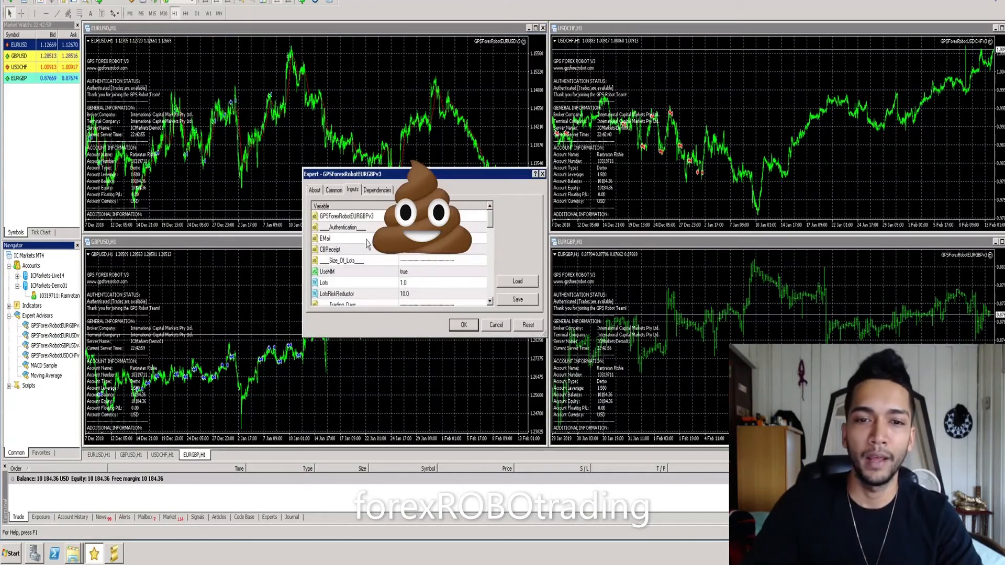
left_click(418, 239)
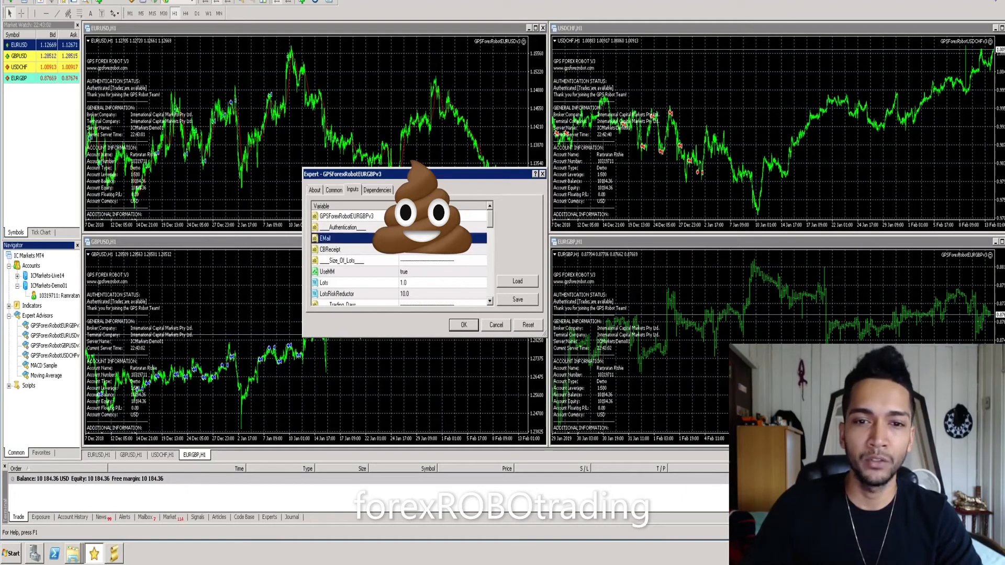
left_click(337, 251)
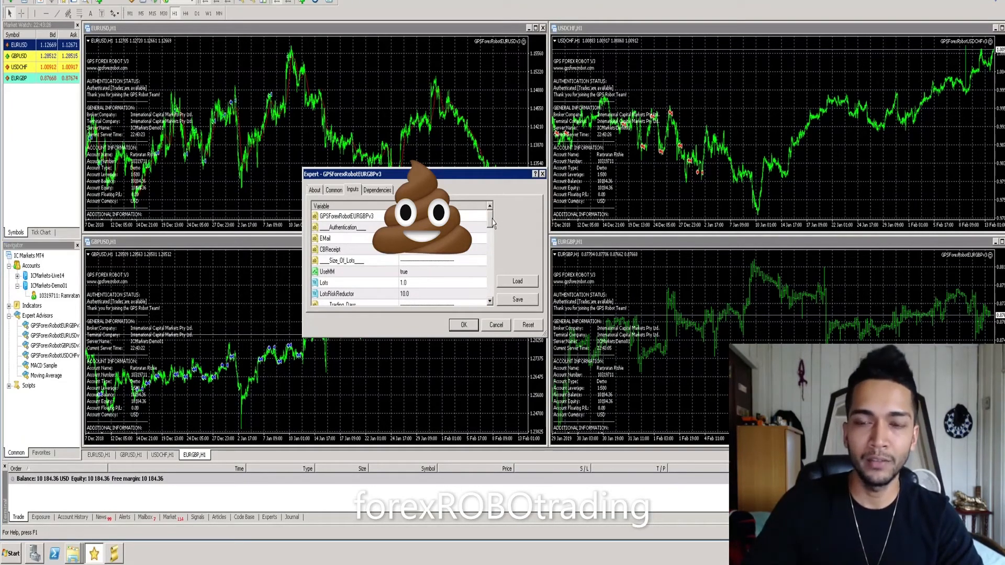
mouse_move(491, 223)
left_mouse_down()
mouse_move(491, 257)
mouse_move(495, 216)
left_mouse_up()
left_click(542, 174)
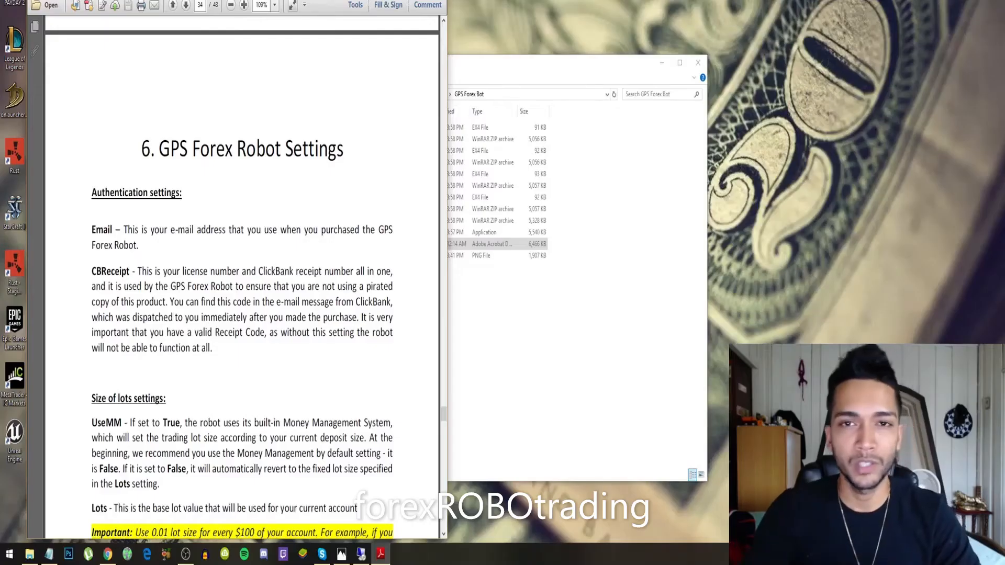
Switch to the GPS Forex Robot PDF manual and skim section 6 on authentication, lot size, trading days and general settings.
scroll(228, 198, "down", 4)
scroll(210, 184, "up", 4)
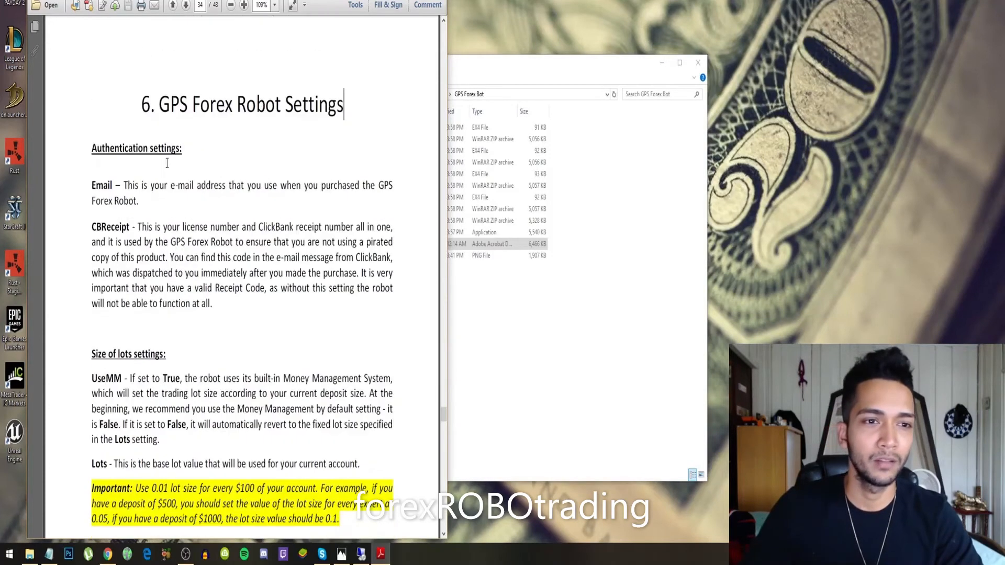
scroll(167, 163, "down", 2)
scroll(141, 157, "down", 10)
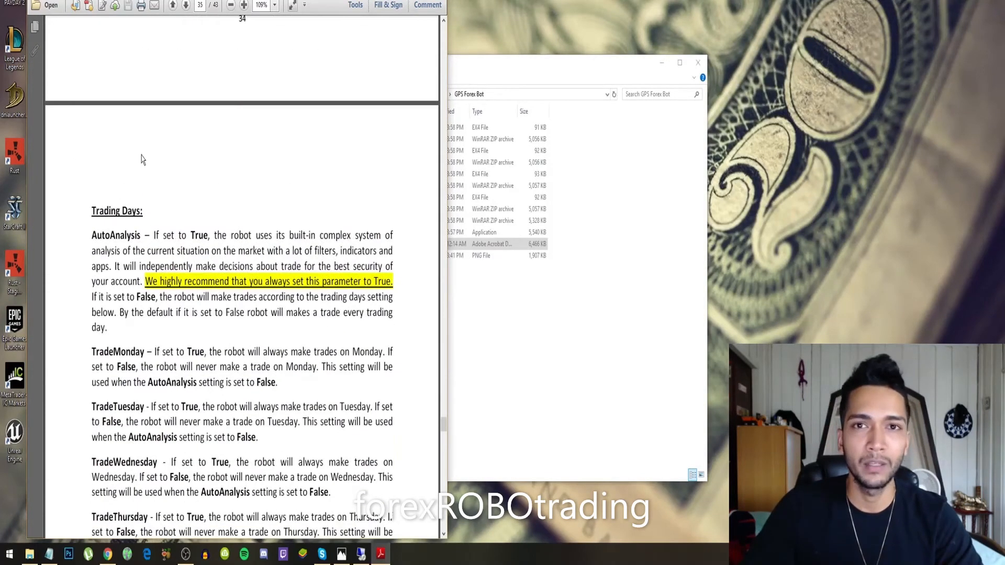
scroll(141, 156, "down", 5)
scroll(141, 155, "down", 7)
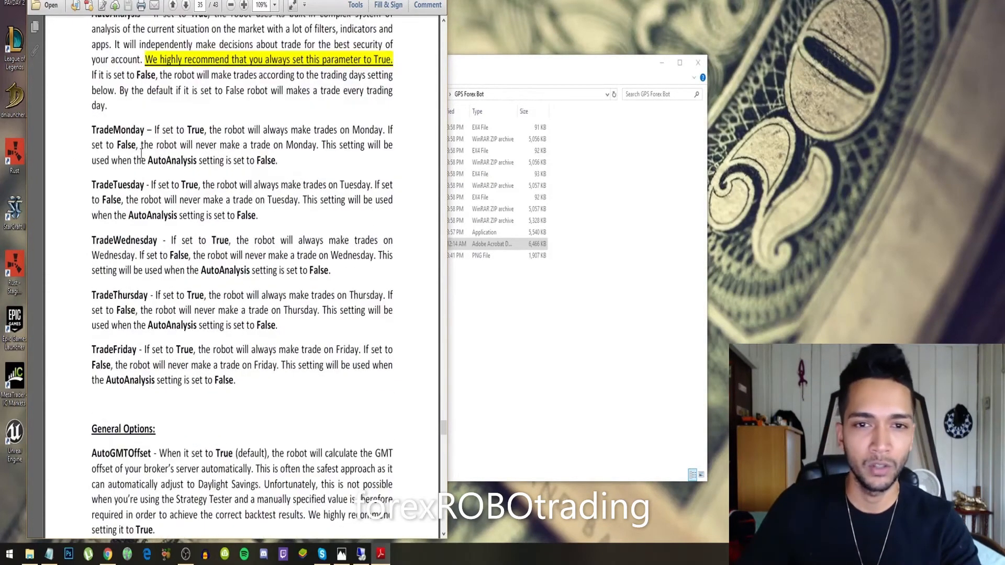
scroll(141, 153, "down", 2)
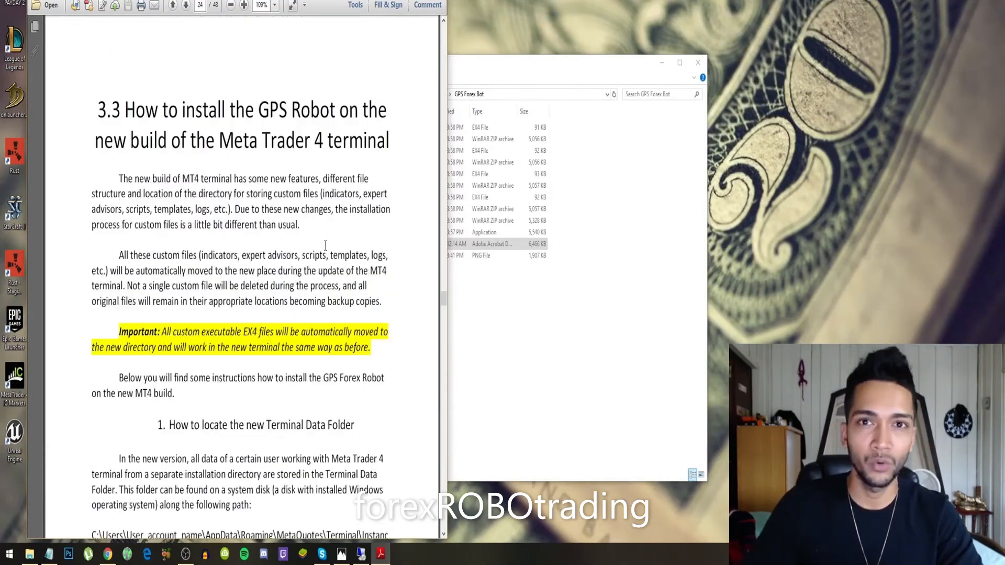
Widen the manual window and review section 3.3 on locating the Terminal Data Folder and placing the .EX4 files in MQL4\Experts.
left_click_drag(449, 130, 682, 131)
left_click_drag(432, 0, 383, 3)
scroll(413, 145, "down", 3)
scroll(414, 145, "down", 15)
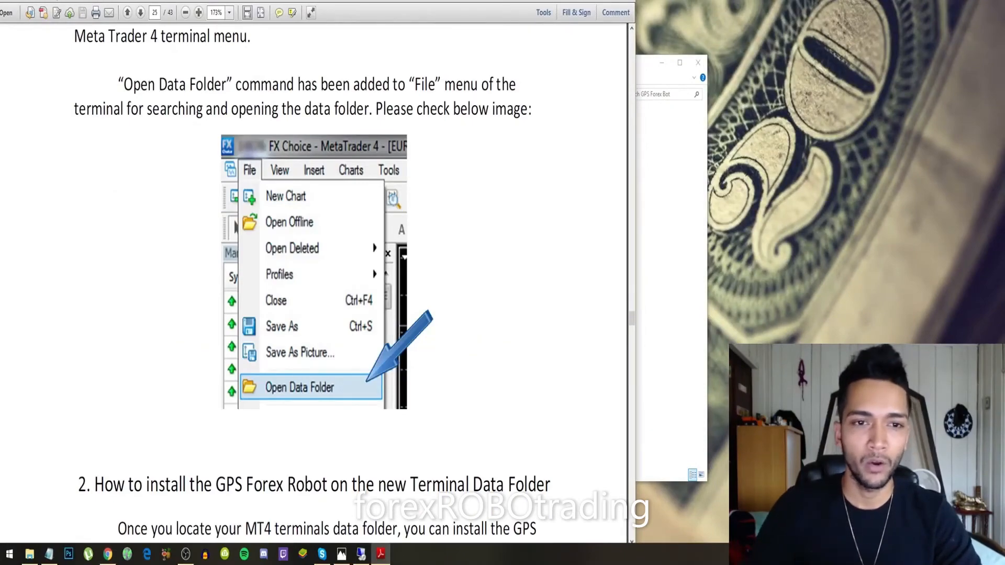
scroll(283, 313, "down", 20)
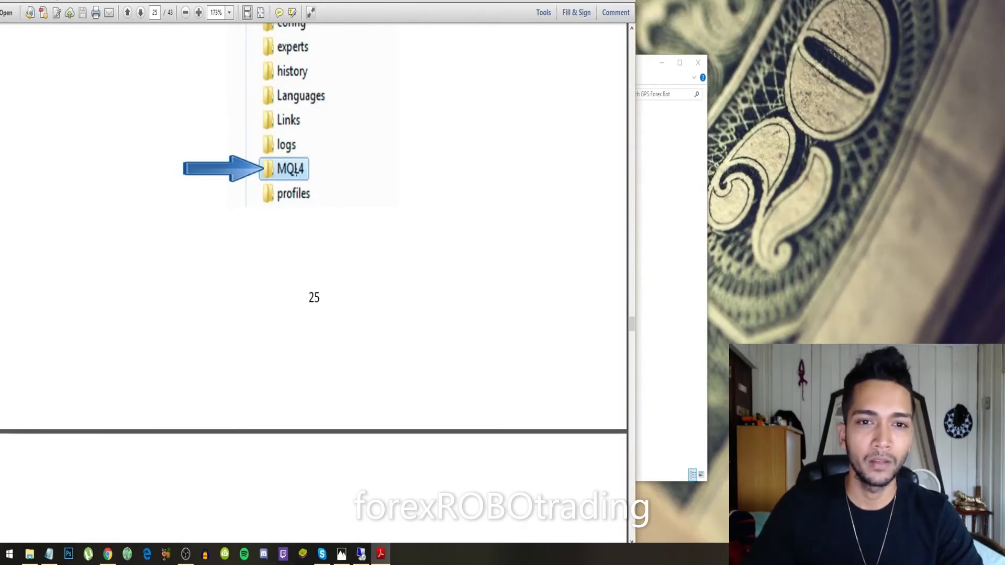
scroll(298, 179, "down", 10)
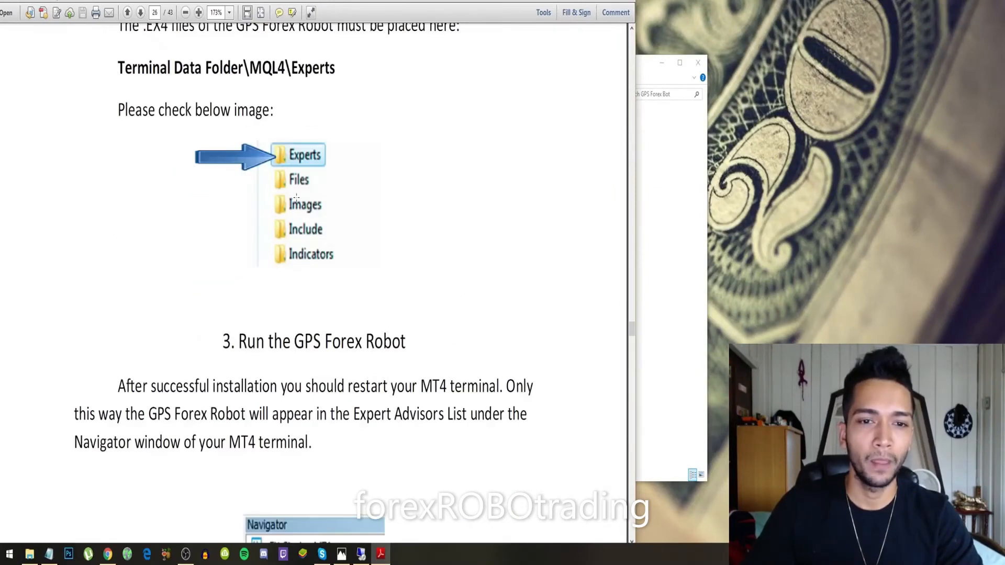
scroll(314, 184, "down", 10)
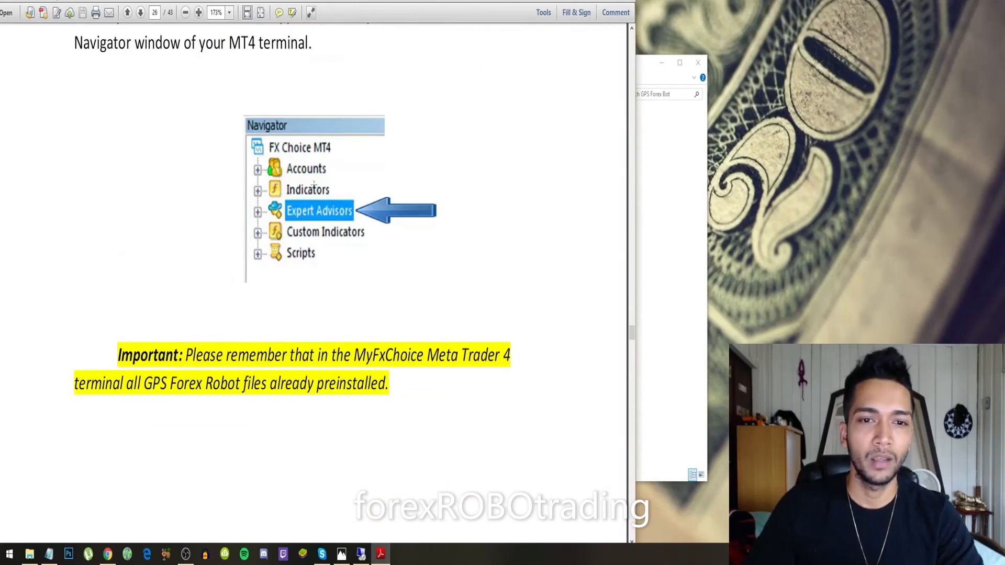
scroll(302, 212, "up", 10)
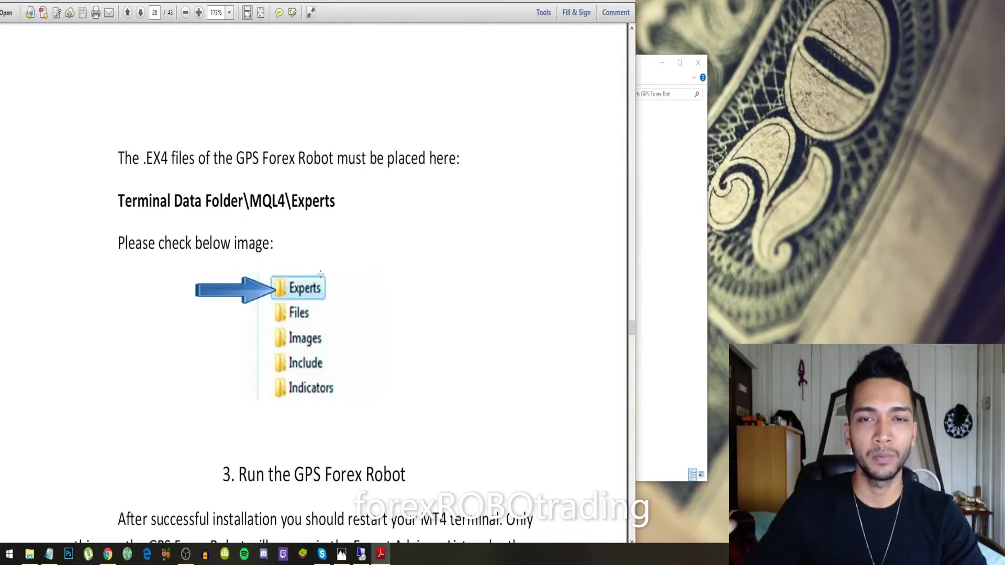
Read manual section 4 on the MetaTrader 4 Expert Advisors options, including automated trading and DLL imports for old and new builds.
scroll(309, 318, "down", 15)
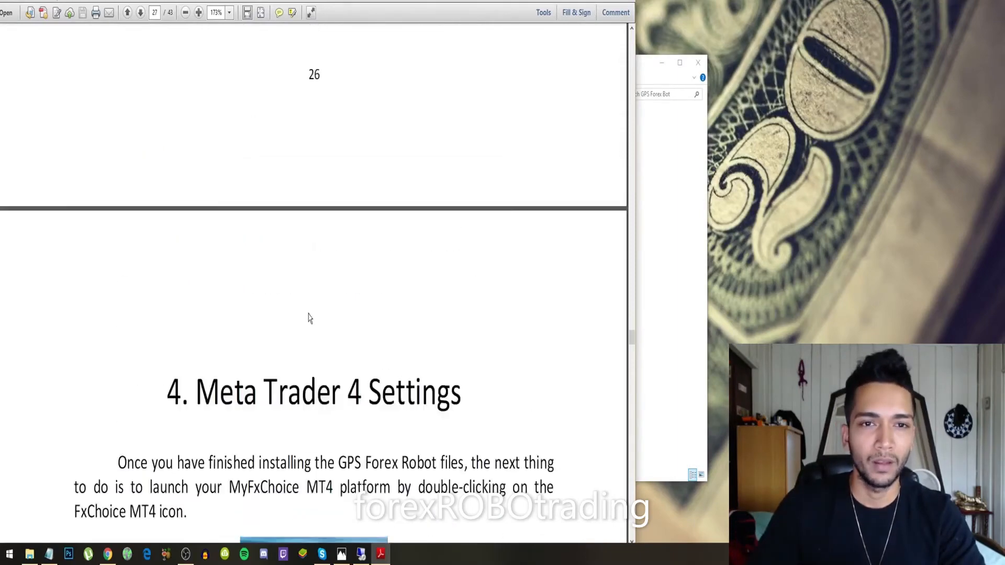
scroll(309, 318, "down", 10)
scroll(309, 318, "up", 3)
scroll(309, 317, "down", 2)
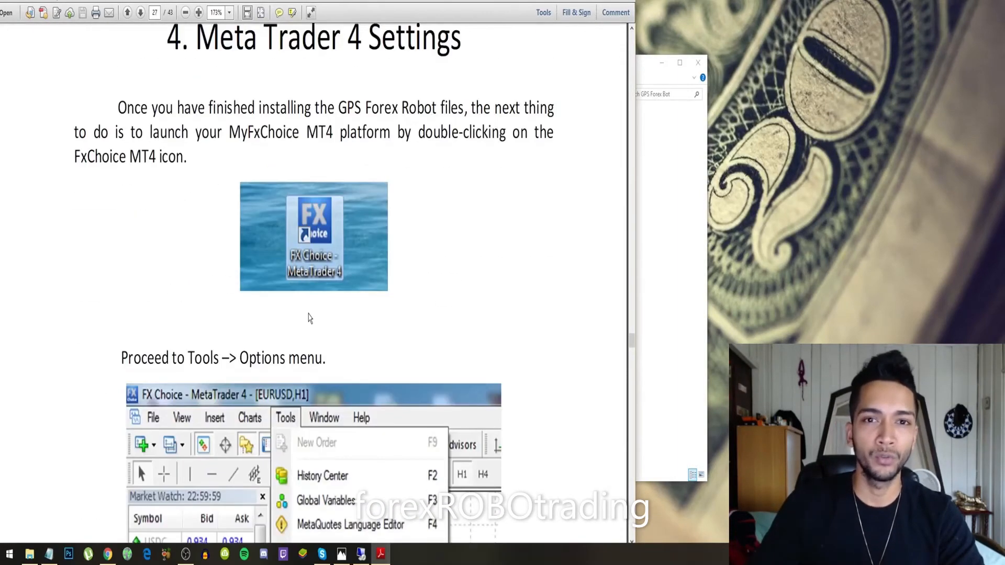
scroll(309, 318, "down", 5)
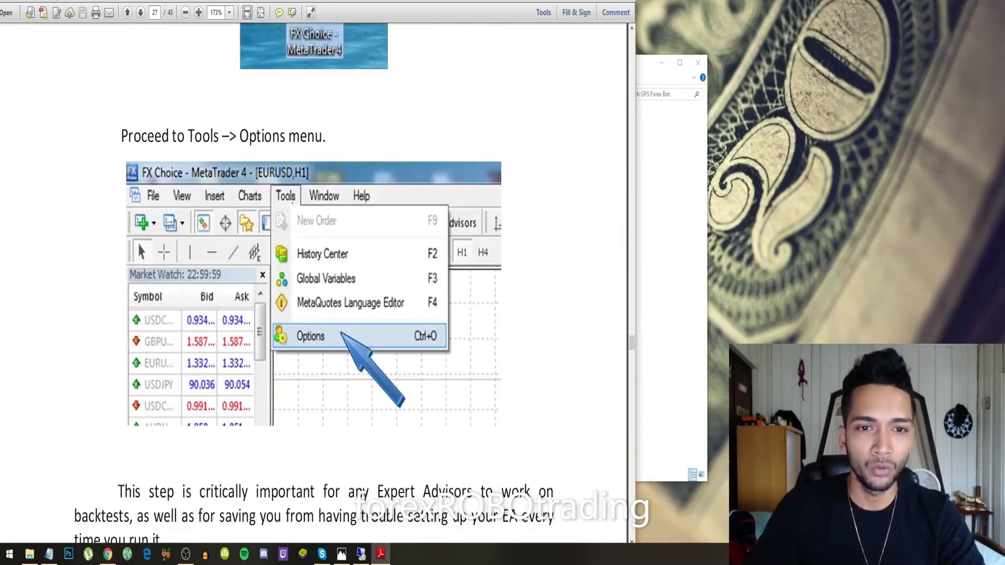
scroll(286, 208, "down", 5)
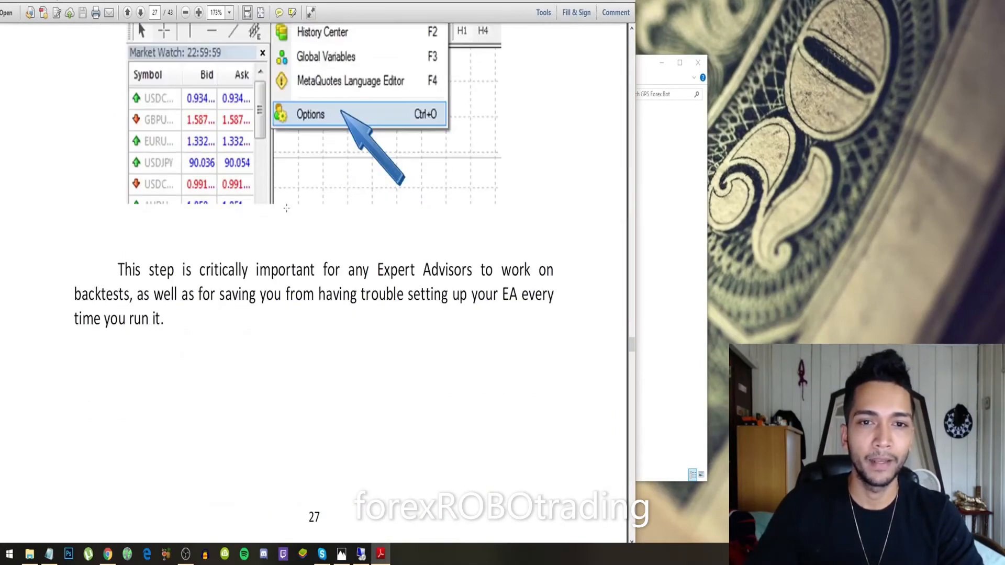
scroll(291, 162, "down", 17)
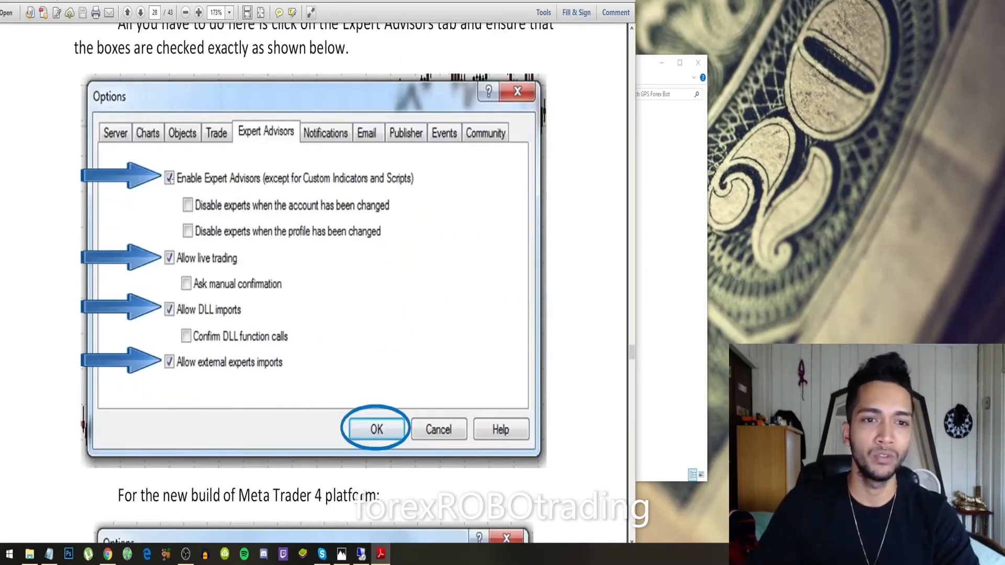
scroll(187, 379, "down", 8)
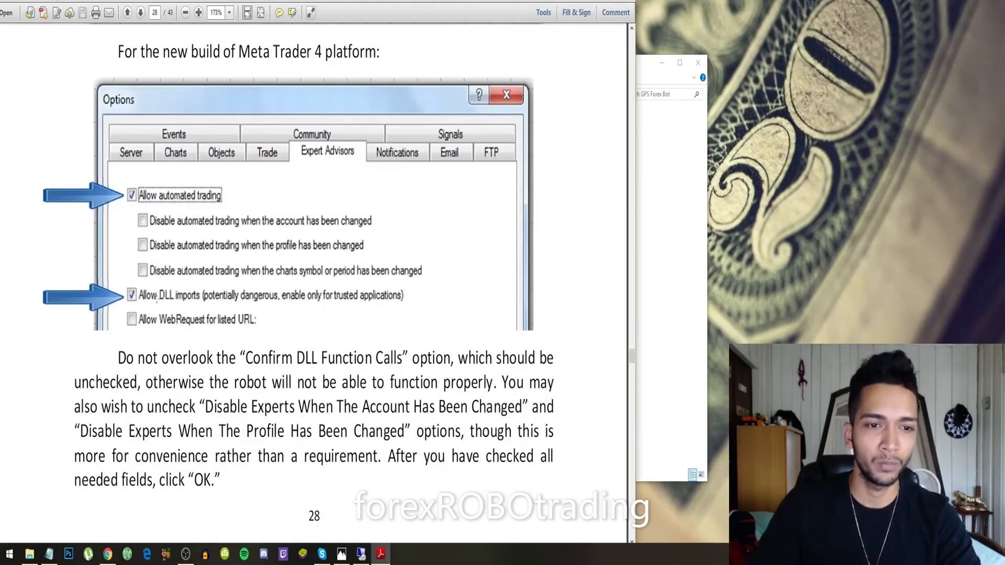
scroll(181, 299, "up", 7)
scroll(196, 152, "down", 8)
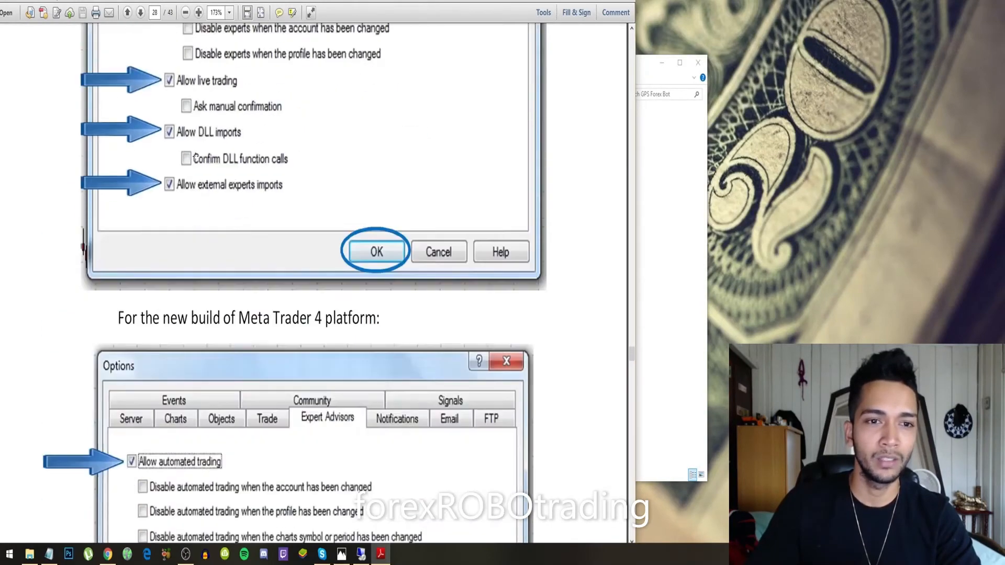
scroll(142, 192, "down", 11)
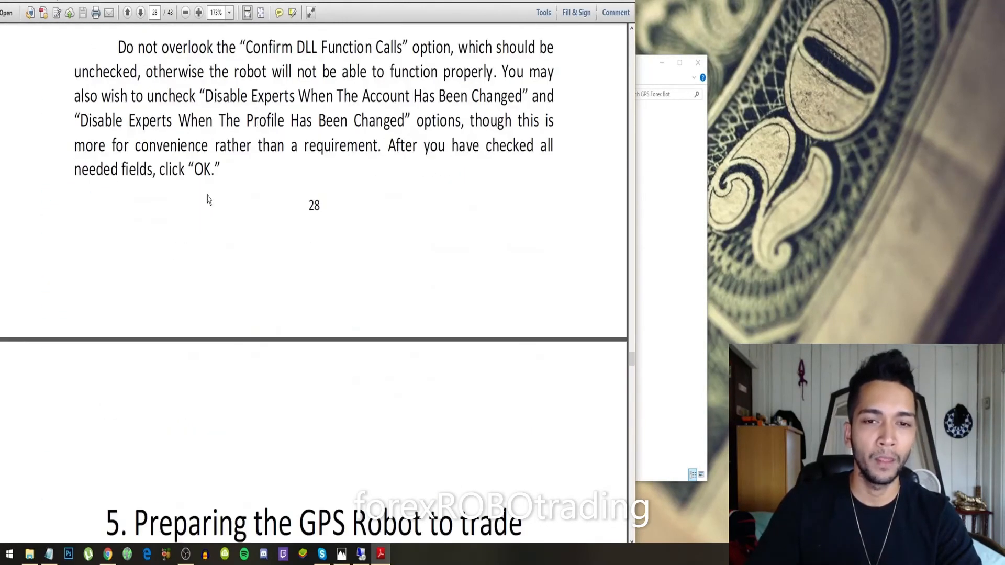
Review manual section 5 on finding the robots in the Navigator, opening pair charts on the H1 timeframe and attaching a robot.
scroll(197, 220, "down", 3)
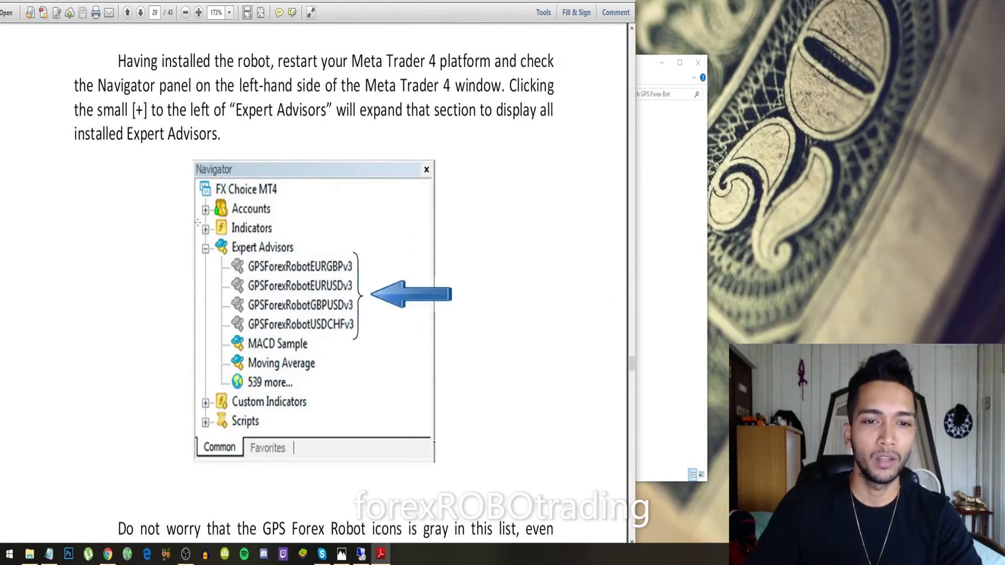
scroll(198, 223, "down", 2)
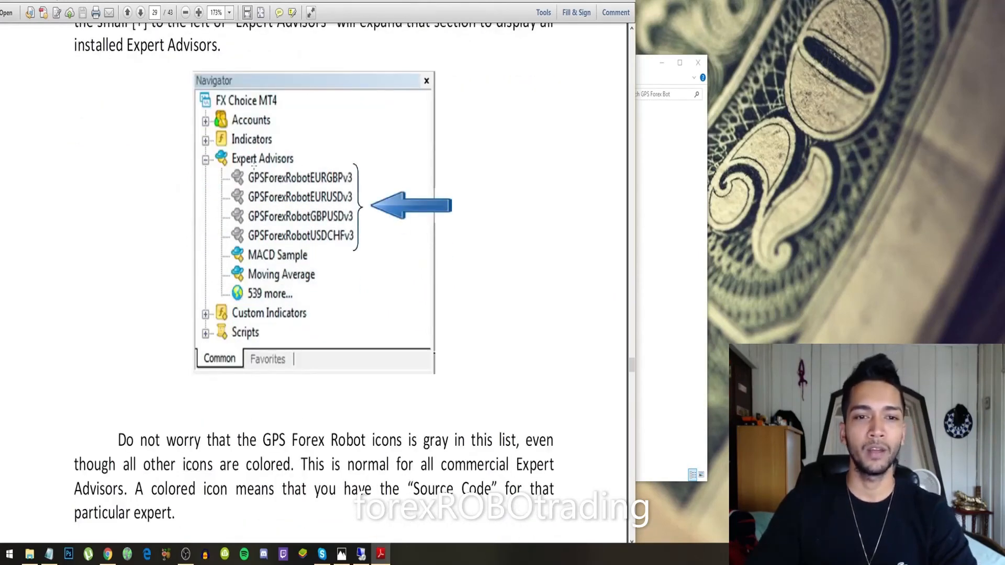
scroll(257, 192, "down", 20)
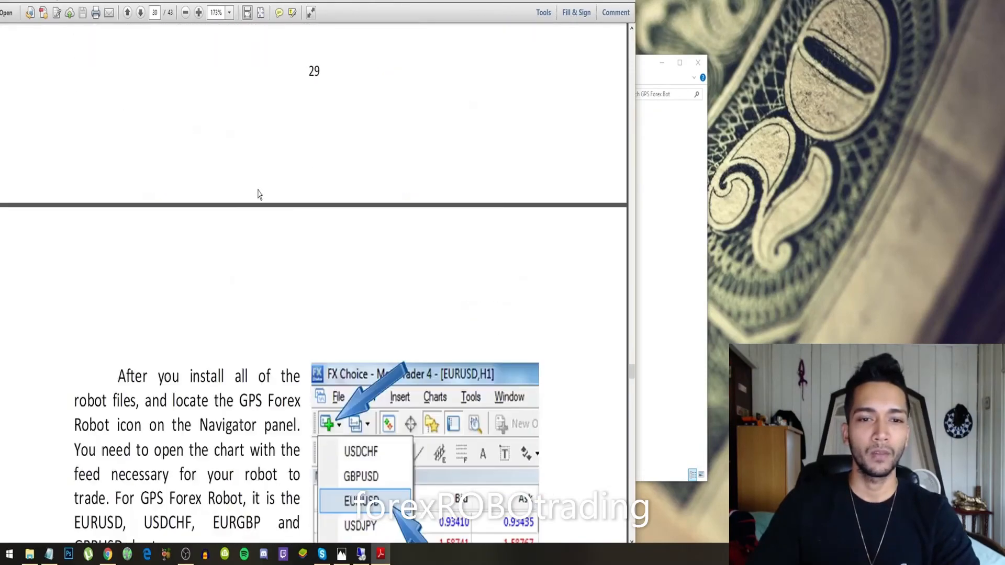
scroll(257, 191, "down", 12)
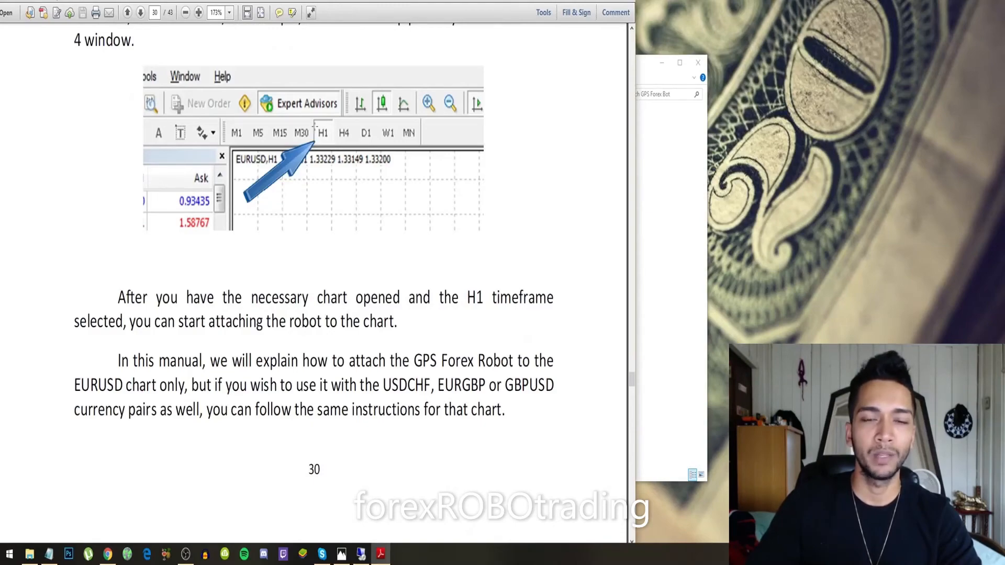
scroll(293, 159, "down", 18)
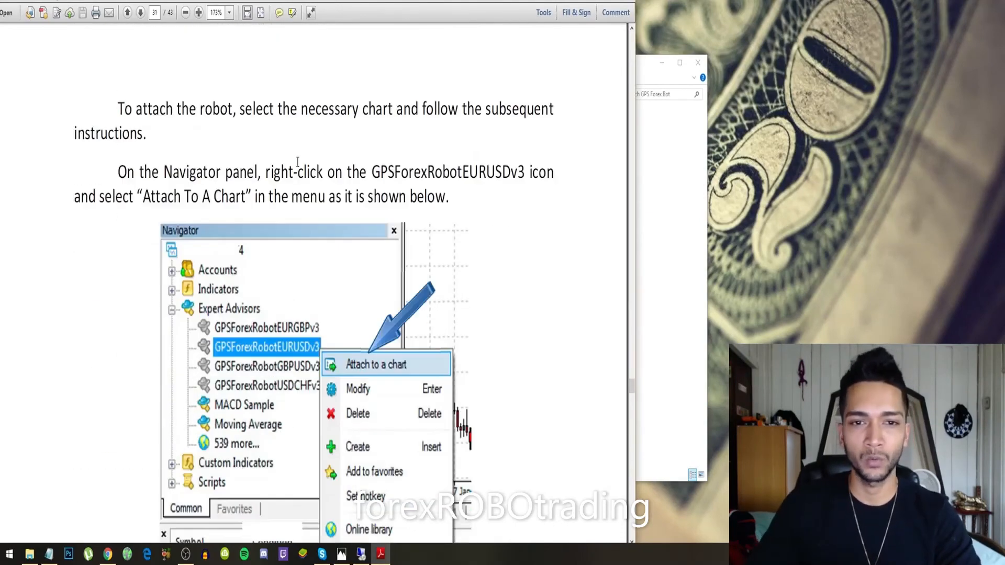
Examine the manual's Common settings for the attached EURUSD robot, covering alerts, live trading, DLL imports and external experts.
scroll(298, 162, "down", 12)
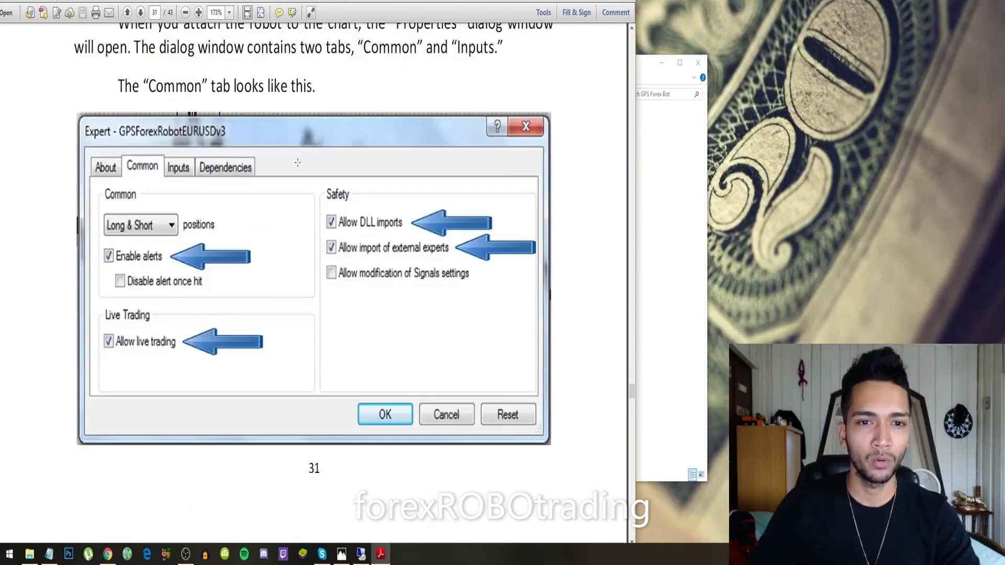
scroll(388, 233, "up", 8)
scroll(388, 233, "down", 1)
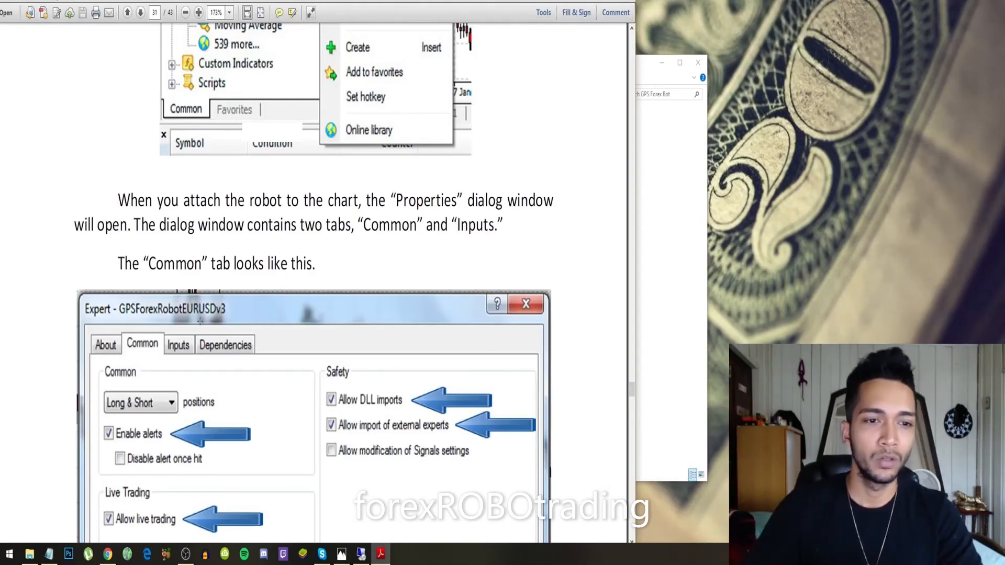
scroll(199, 320, "down", 3)
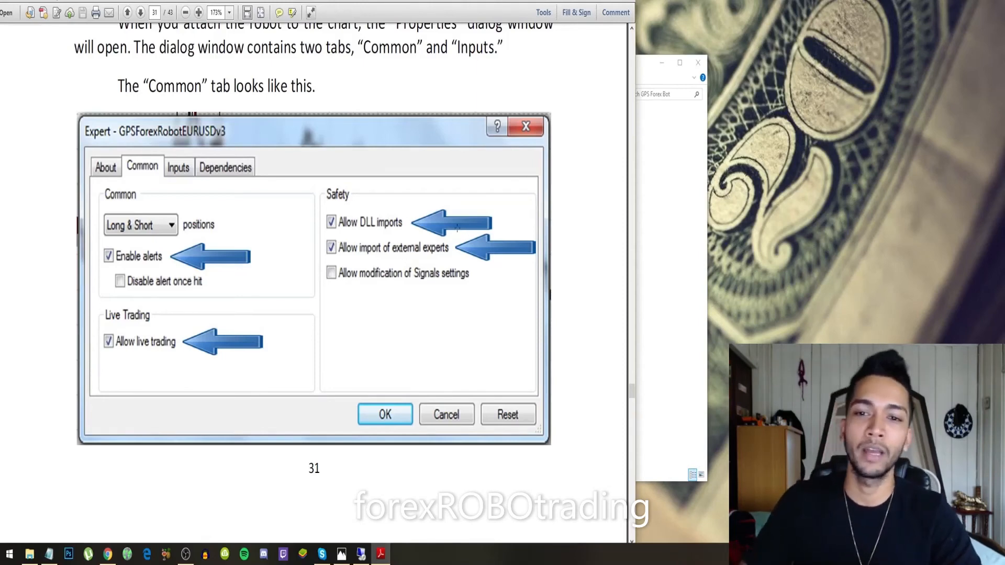
scroll(457, 228, "down", 3)
scroll(381, 214, "down", 6)
scroll(381, 214, "up", 4)
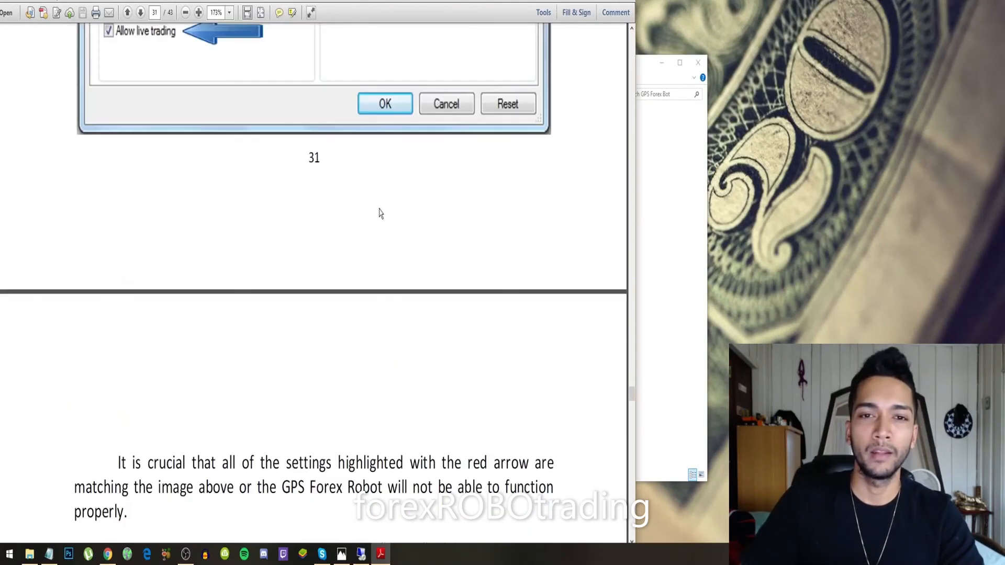
Review the manual's Inputs settings and the smiley and X status indicators, and switch back to MetaTrader 4 on the VPS.
scroll(381, 110, "down", 9)
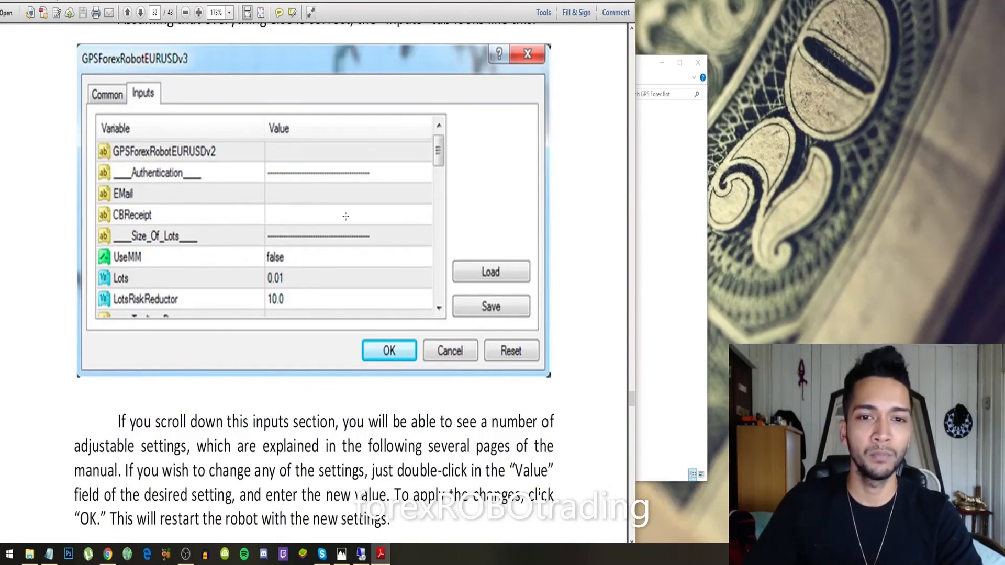
scroll(345, 215, "down", 4)
scroll(286, 220, "down", 5)
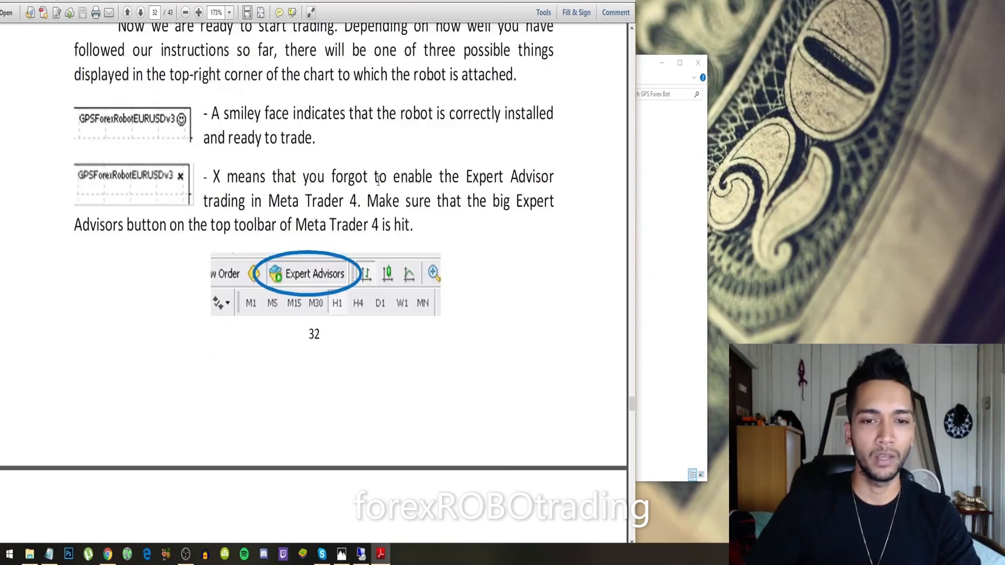
scroll(370, 183, "down", 6)
scroll(366, 179, "up", 13)
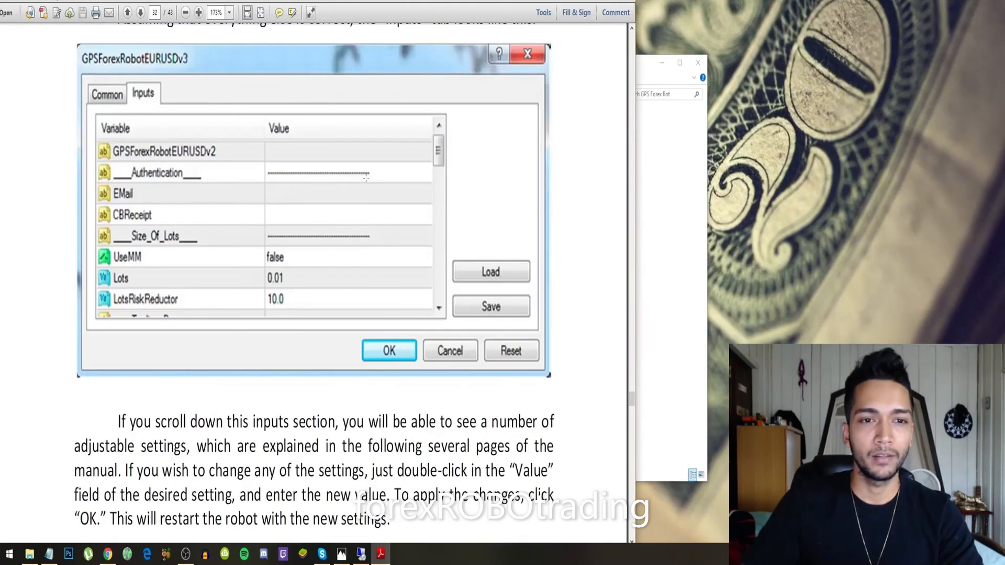
scroll(366, 178, "up", 4)
scroll(364, 179, "down", 12)
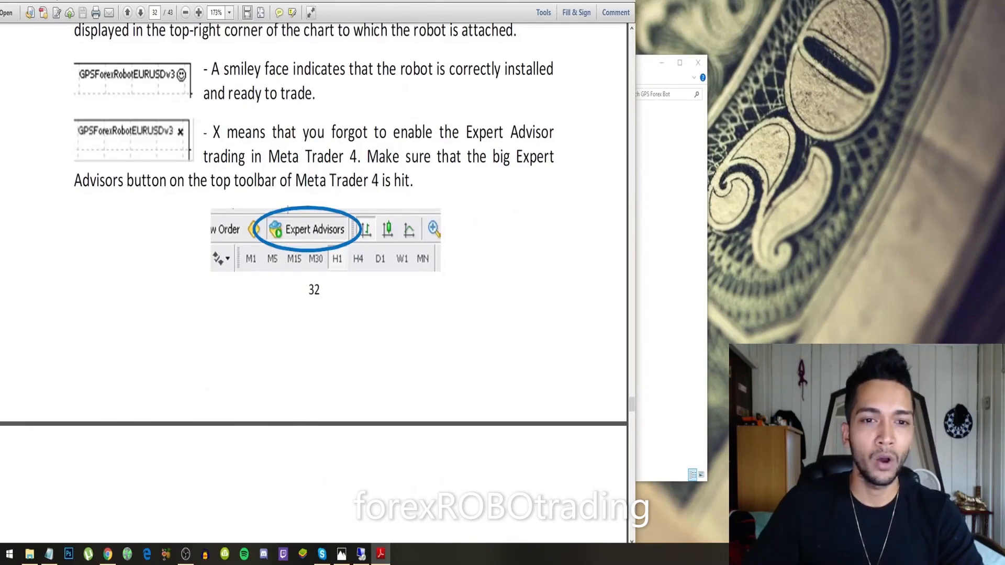
left_click(361, 553)
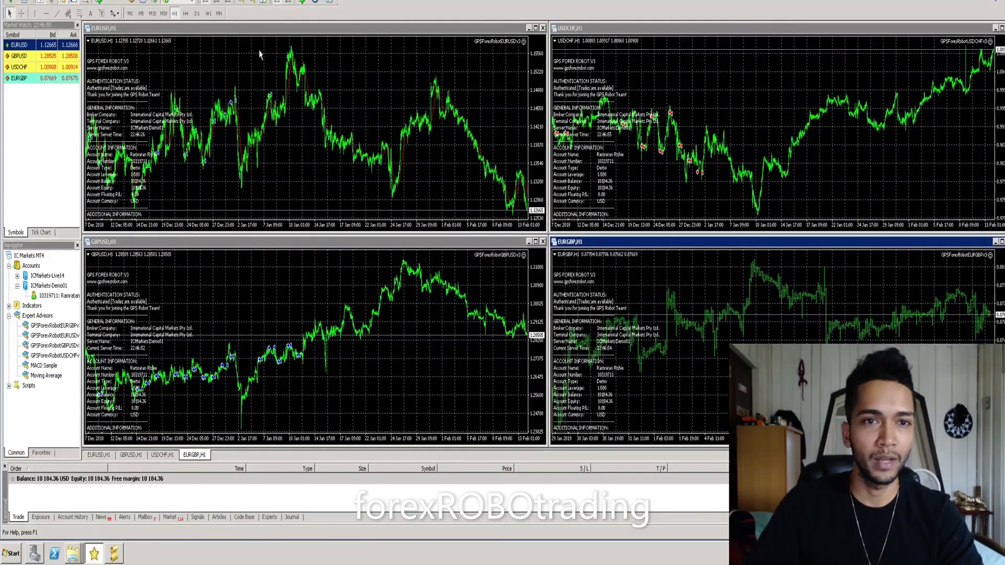